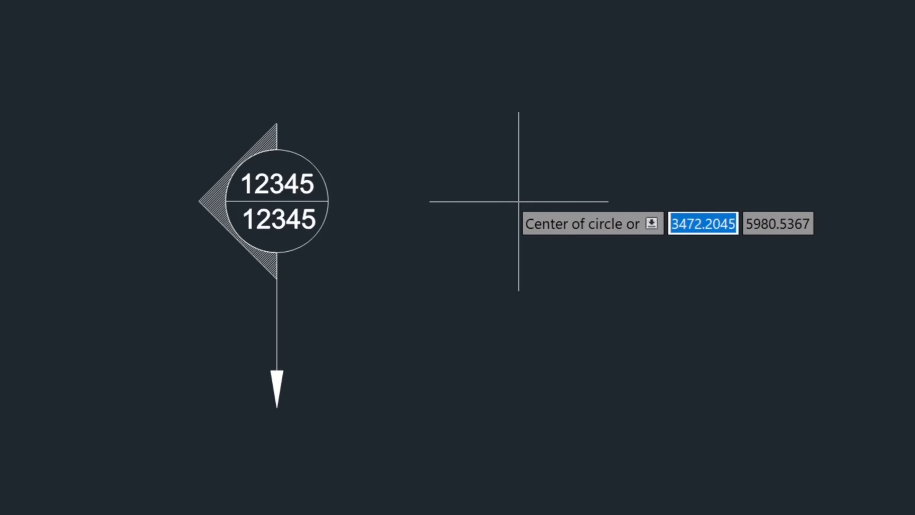
Step: Draw a circle with a radius of 1/4 beside the existing section symbol, level with its circle
click(502, 199)
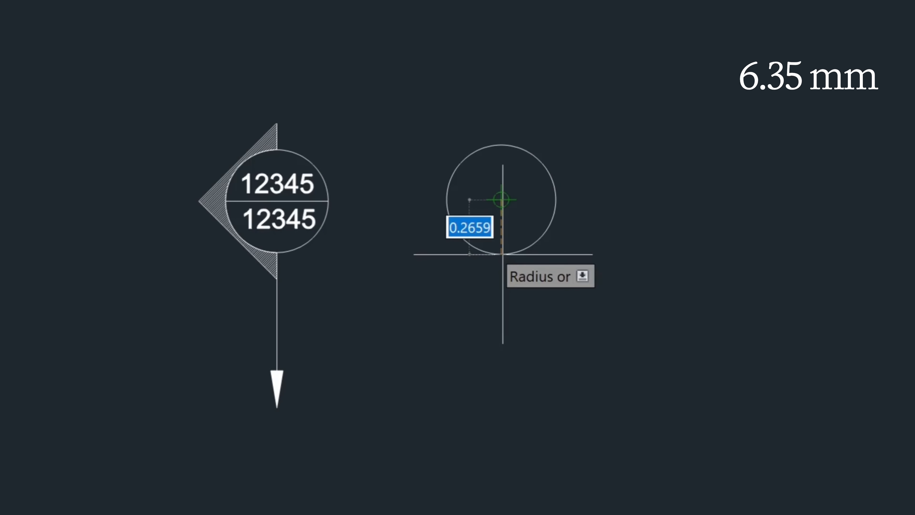
text(1/4)
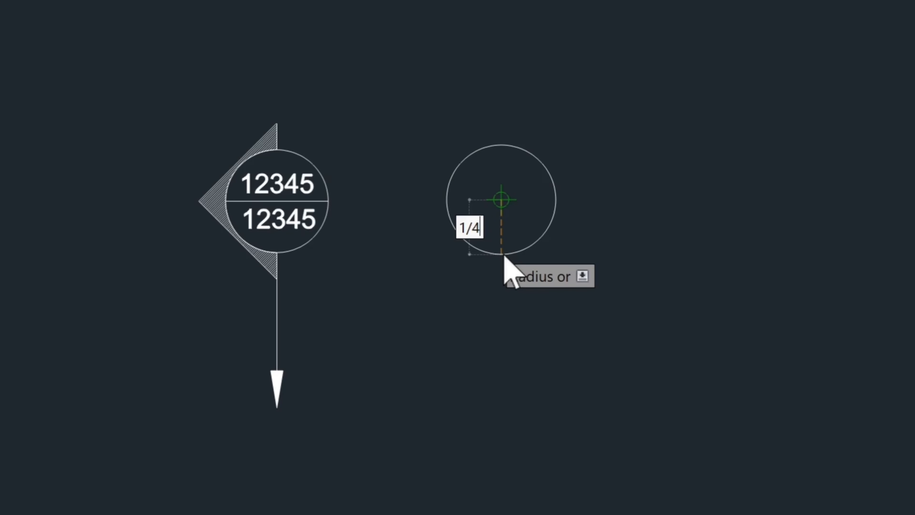
key(Return)
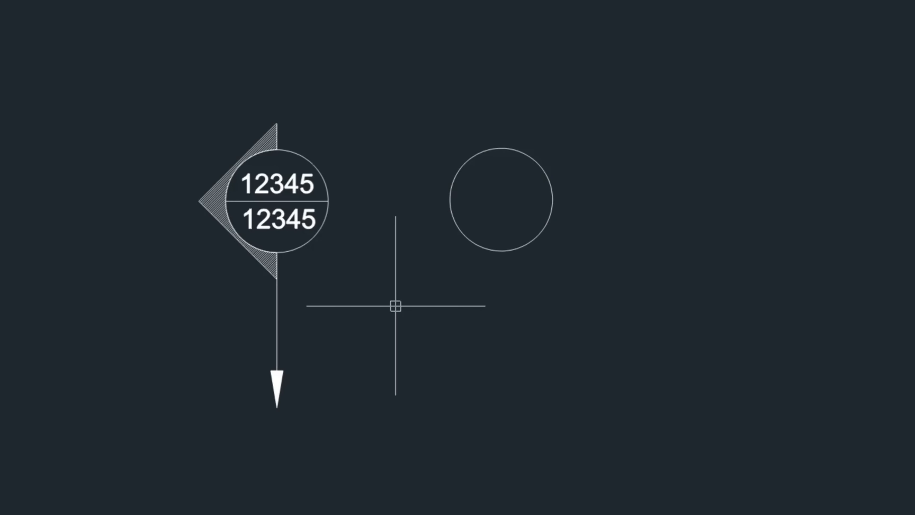
Step: Configure the entity snap modes by turning Node off and Midpoint on
text(s)
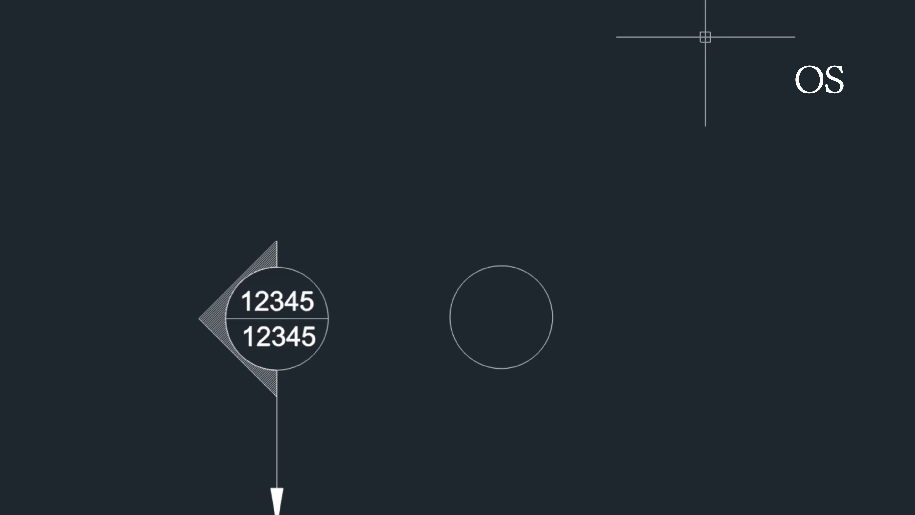
key(Return)
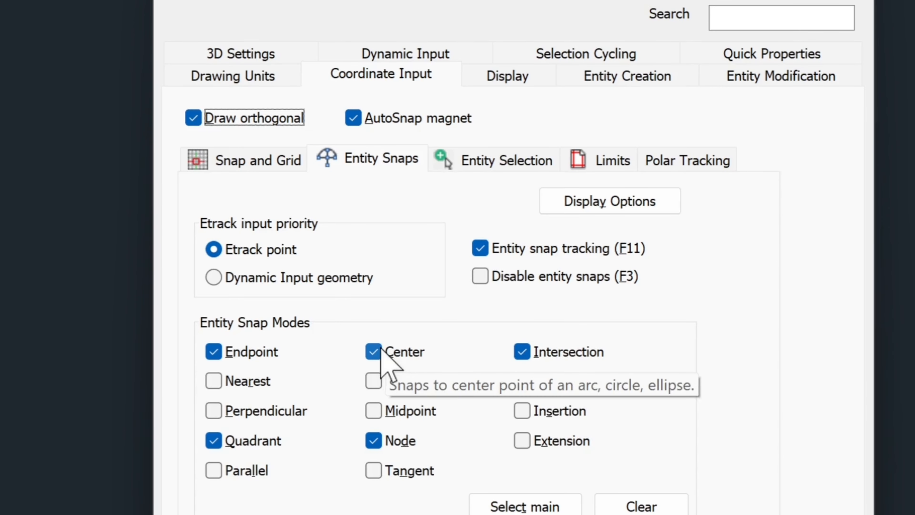
click(375, 439)
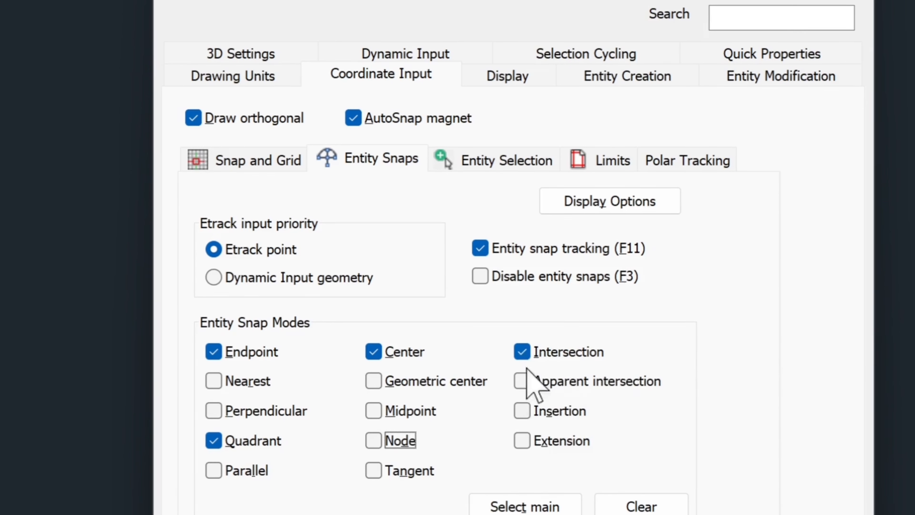
click(375, 410)
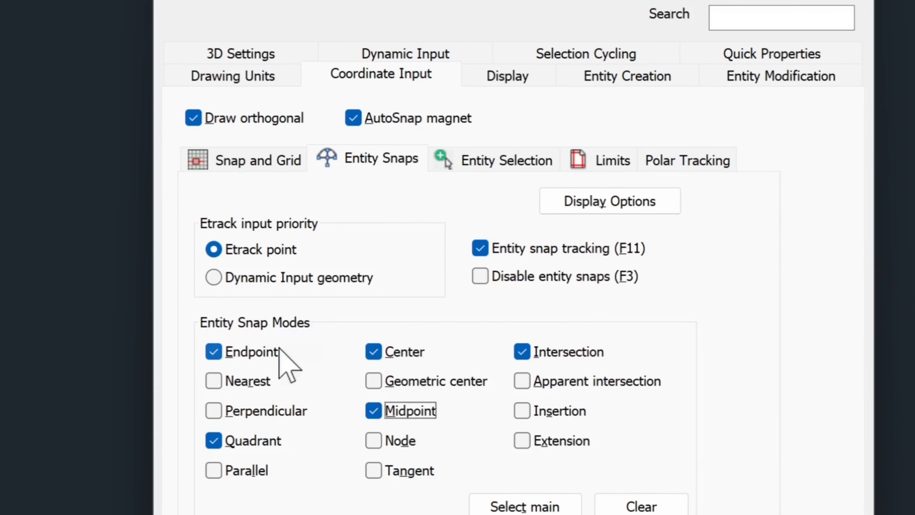
mouse_move(309, 409)
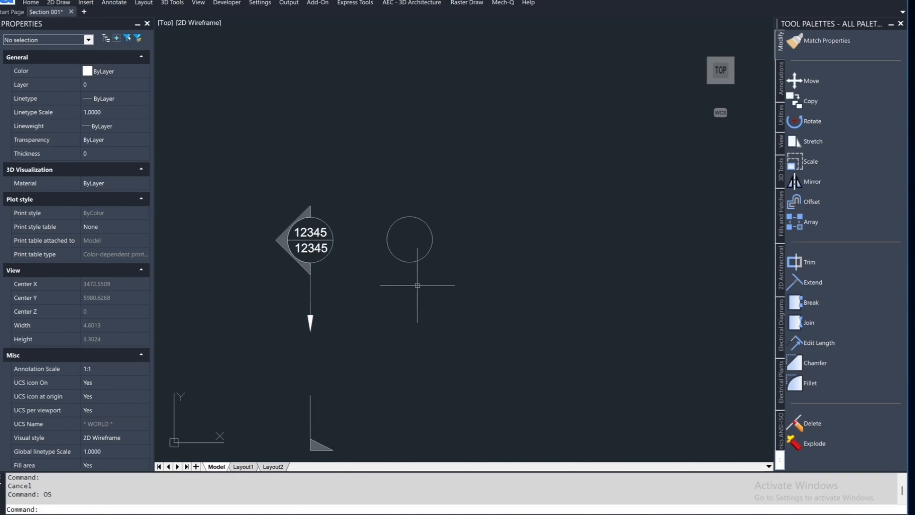
Step: Draw a horizontal line across the new circle from its left quadrant to its right quadrant
scroll(417, 285, up, 3)
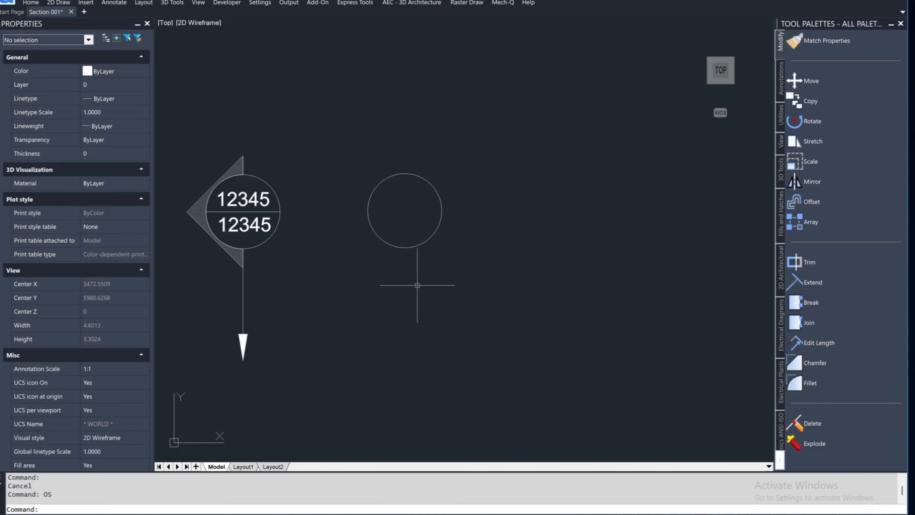
scroll(418, 285, up, 2)
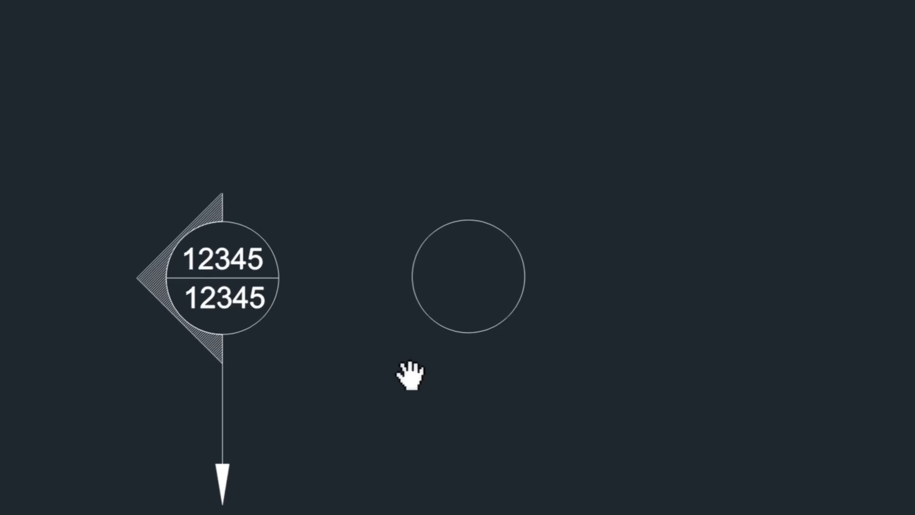
middle_drag(411, 376, 410, 375)
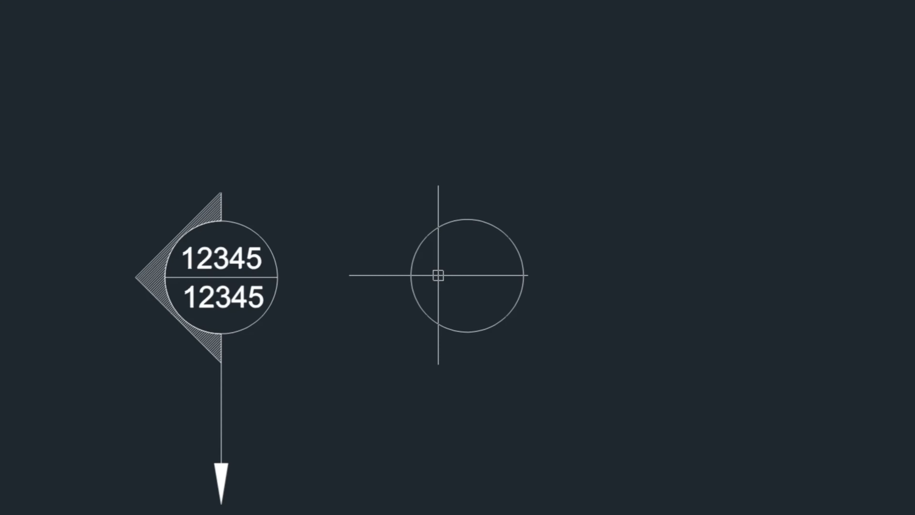
text(L)
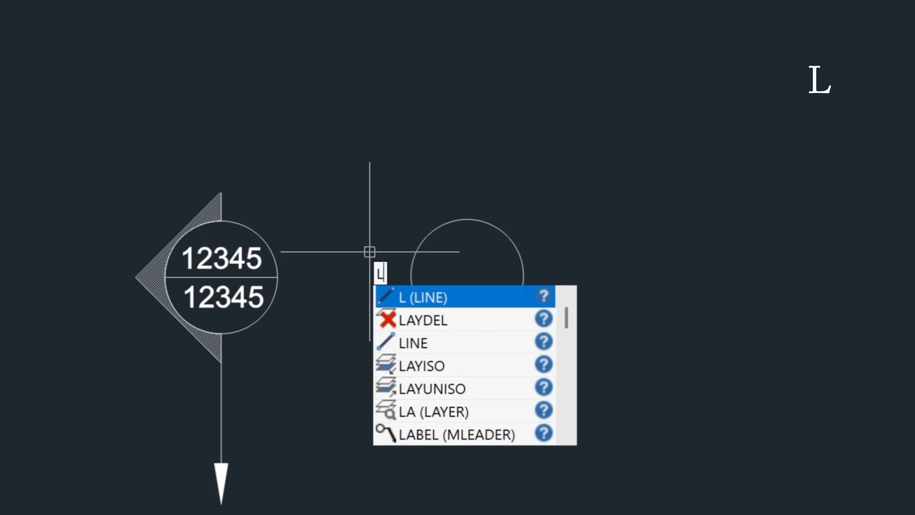
key(Return)
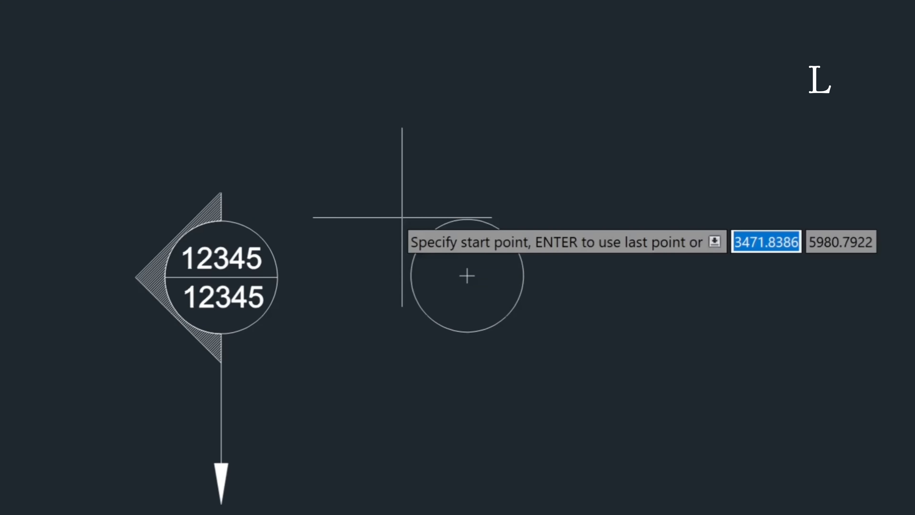
click(410, 275)
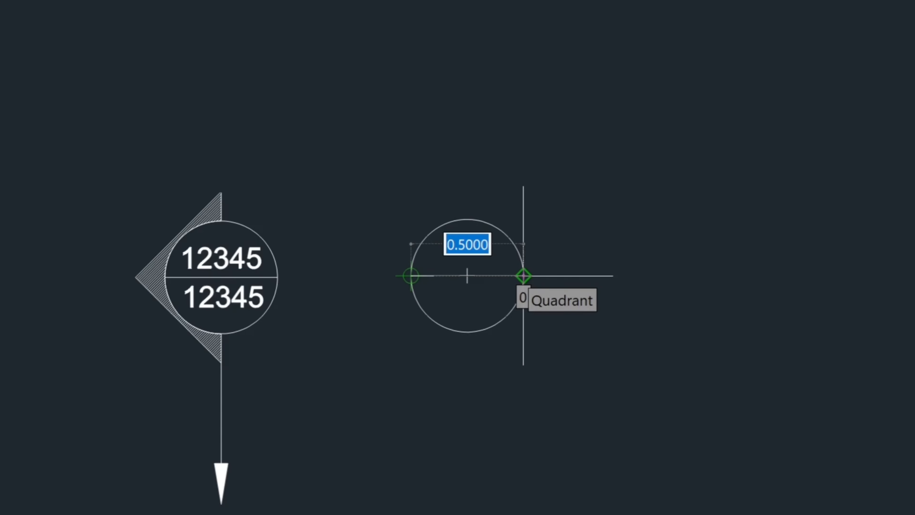
click(523, 276)
key(Return)
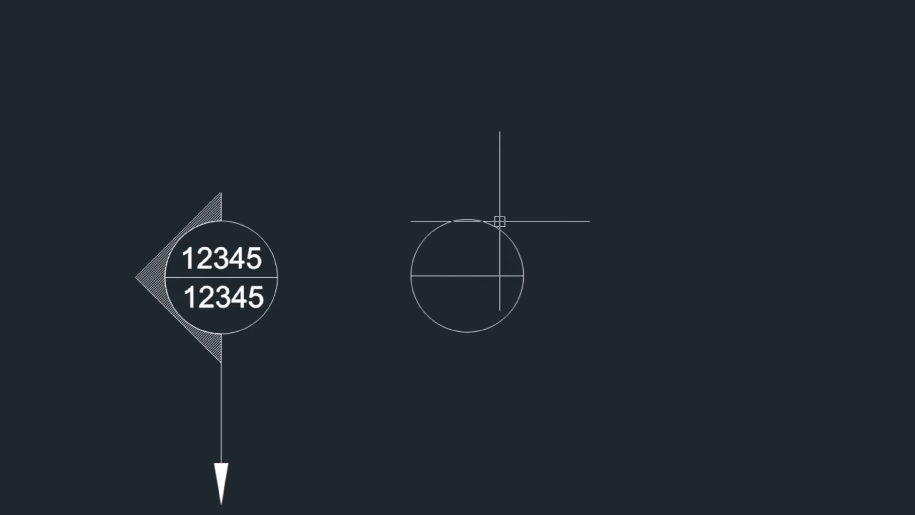
Step: Draw a vertical line 1/8 long upward from the top quadrant of the new circle
text(l)
key(Return)
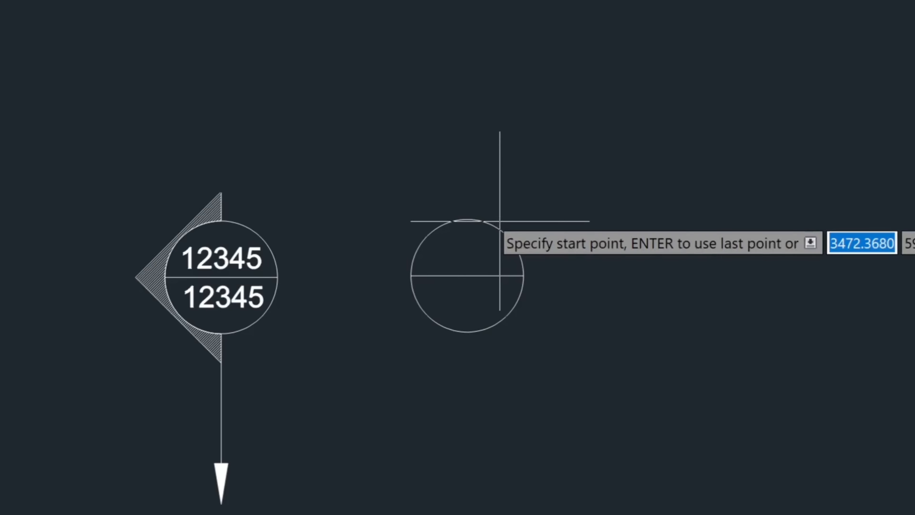
click(468, 220)
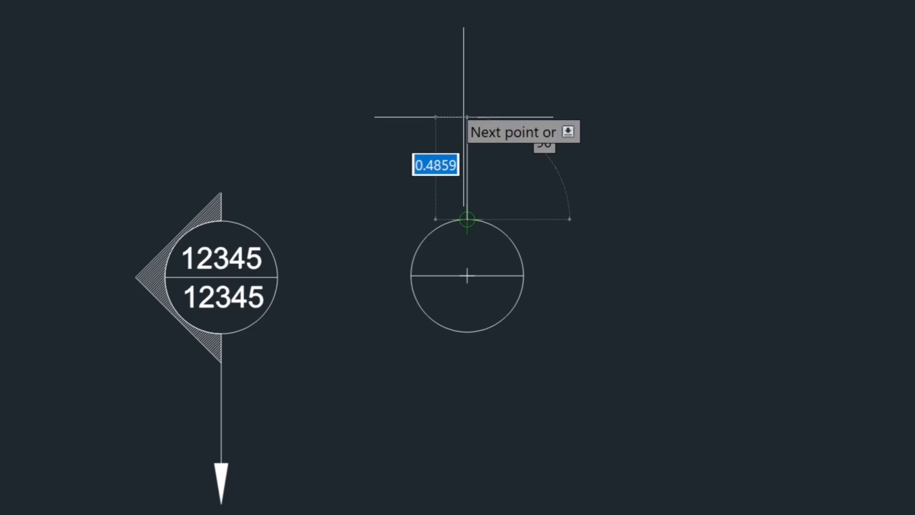
text(1/8)
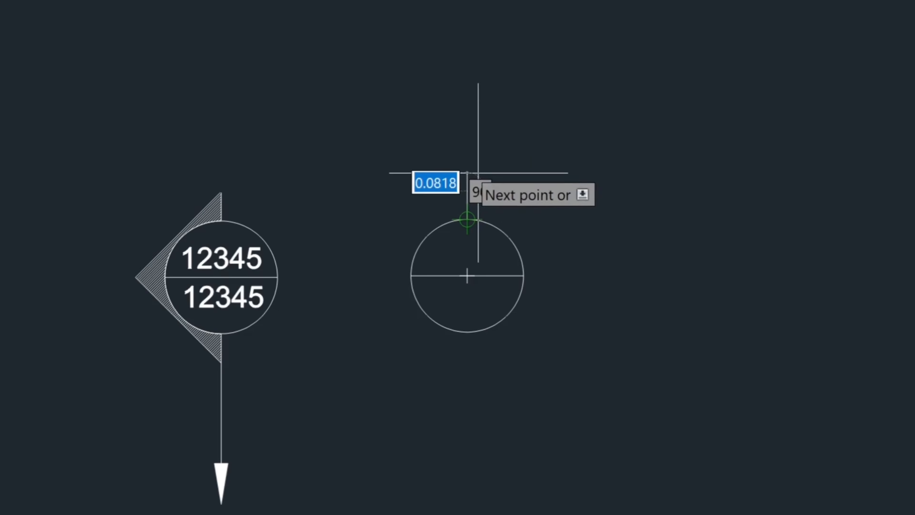
key(Escape)
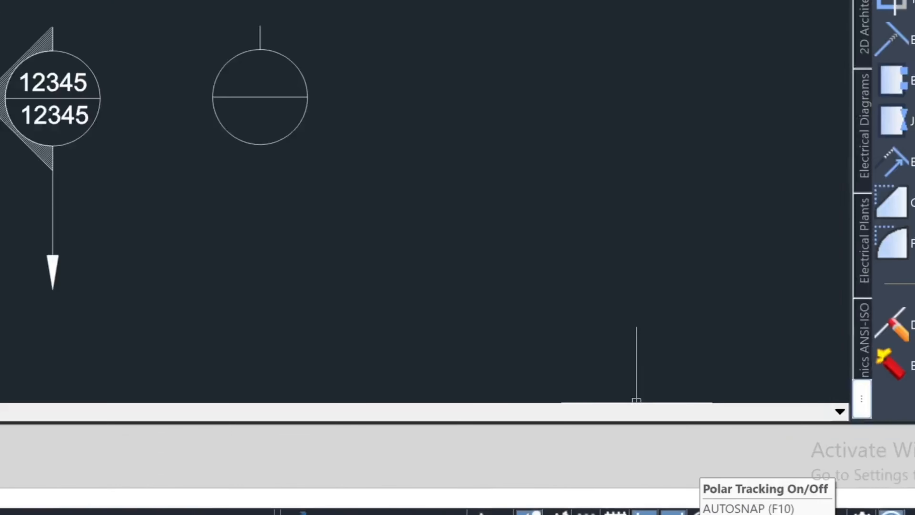
Step: Set the polar tracking angle to 45 degrees and enable polar tracking
click(735, 492)
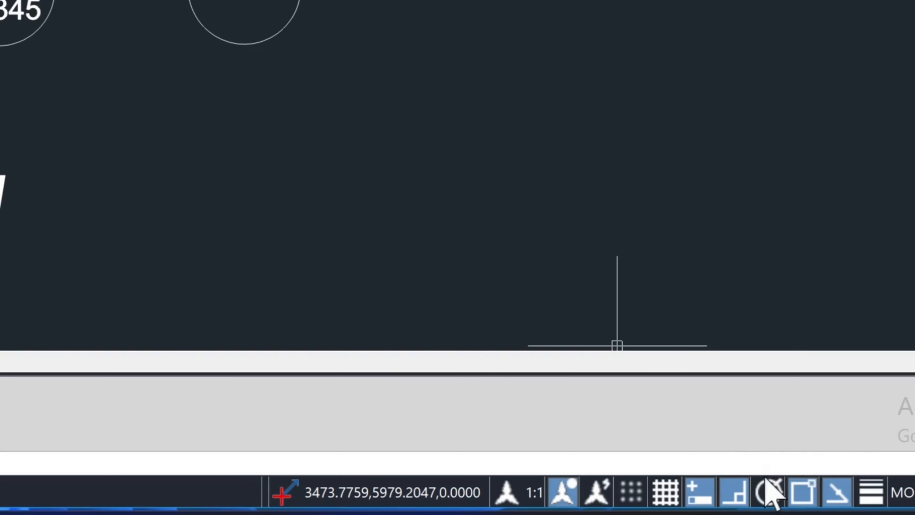
right_click(771, 493)
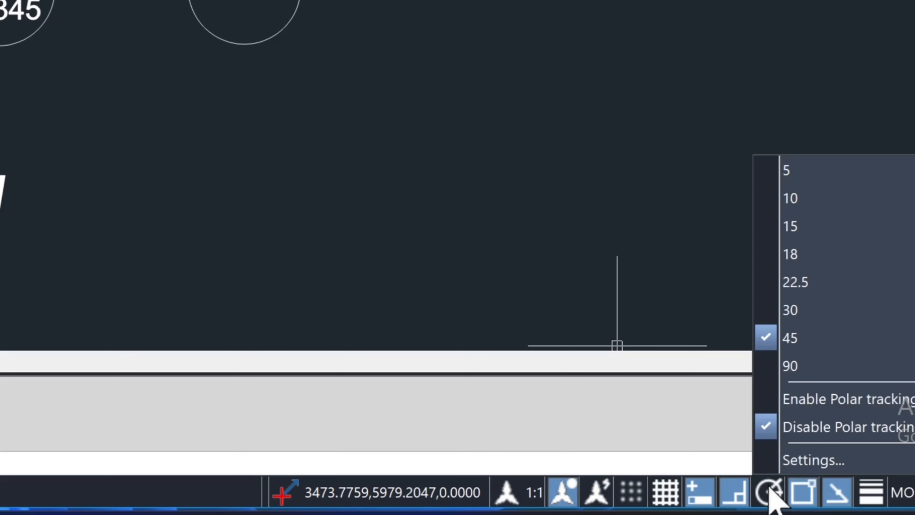
click(795, 340)
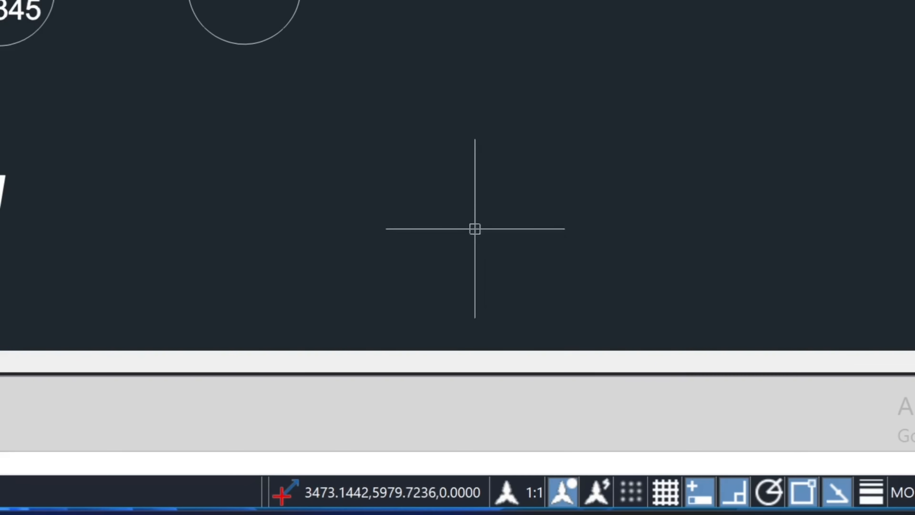
scroll(411, 155, down, 2)
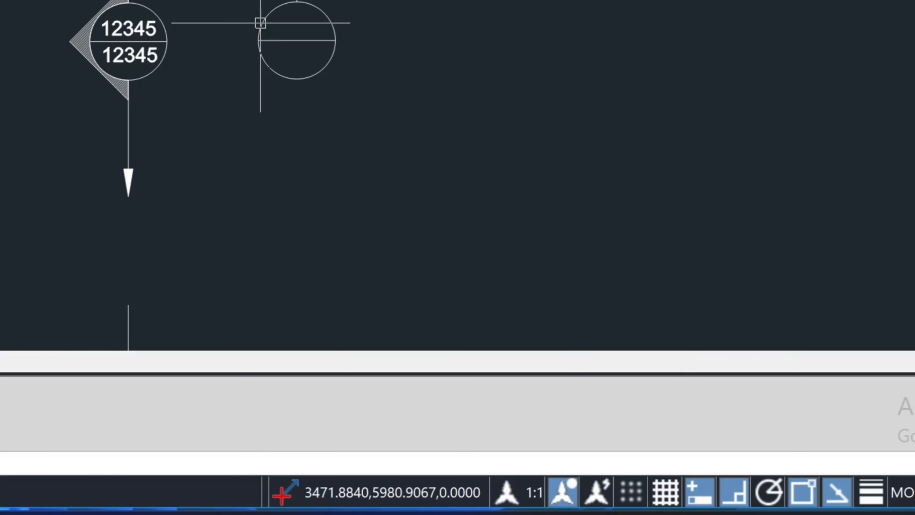
middle_drag(261, 23, 376, 108)
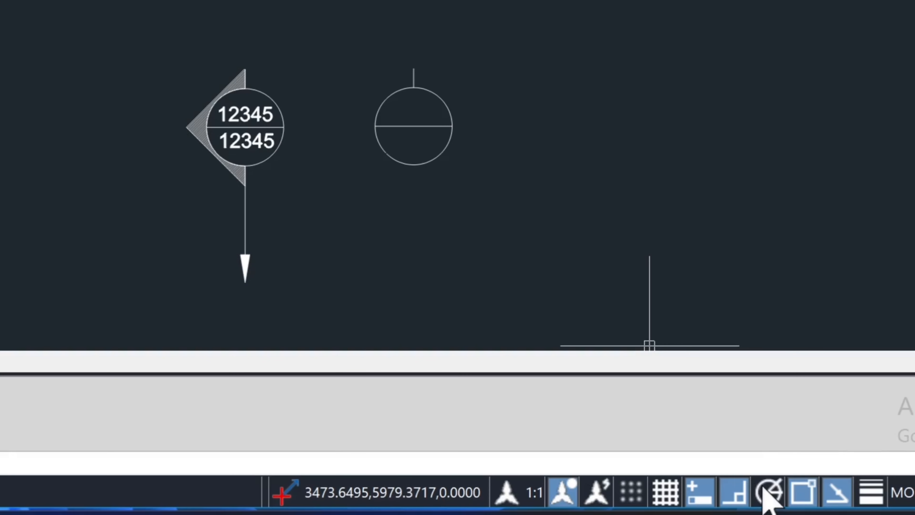
click(766, 494)
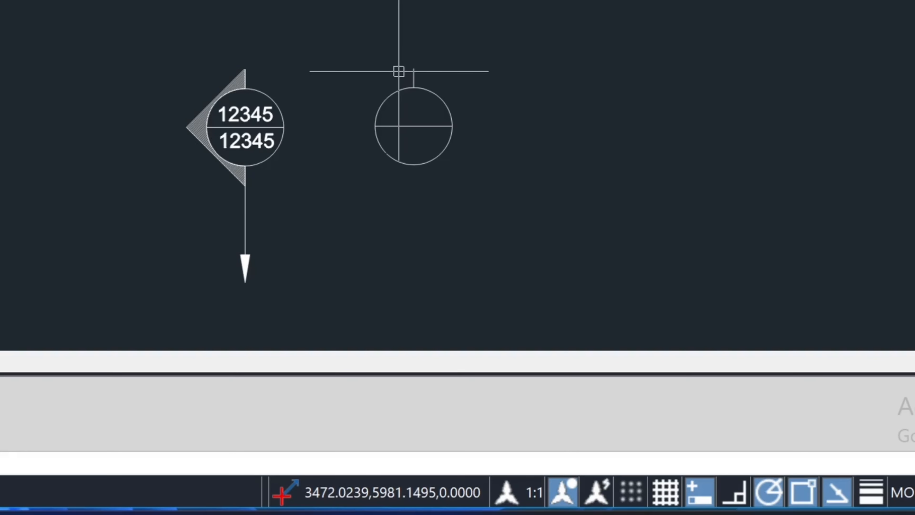
Step: Draw a line at 225 degrees from the upper end of the short vertical line, extending past the circle's left side
key(Return)
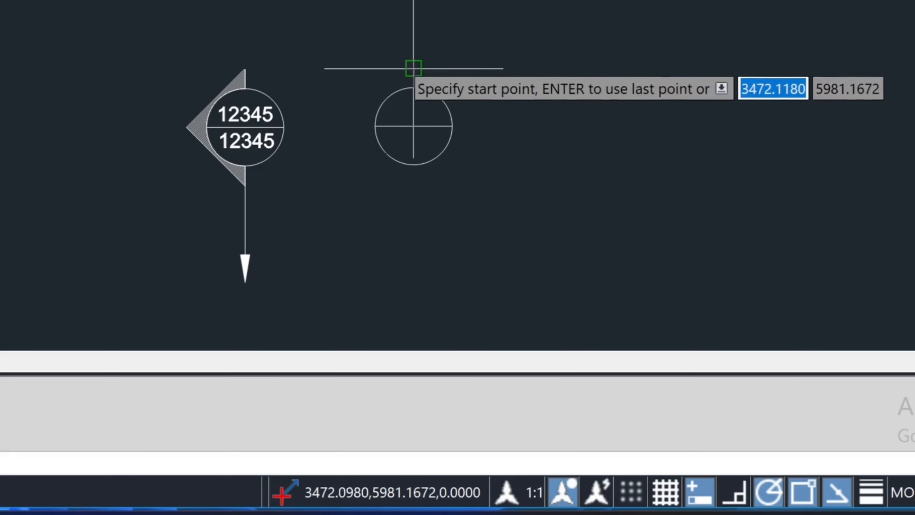
click(414, 68)
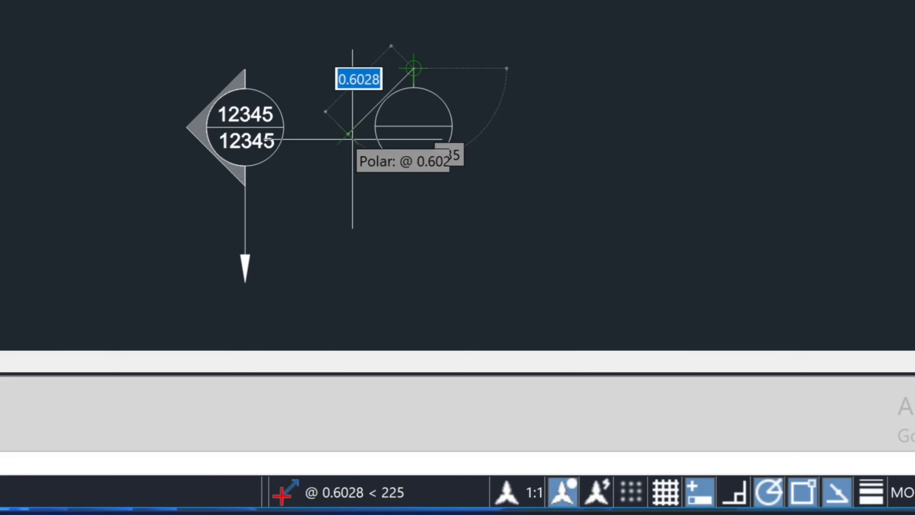
click(334, 147)
key(Return)
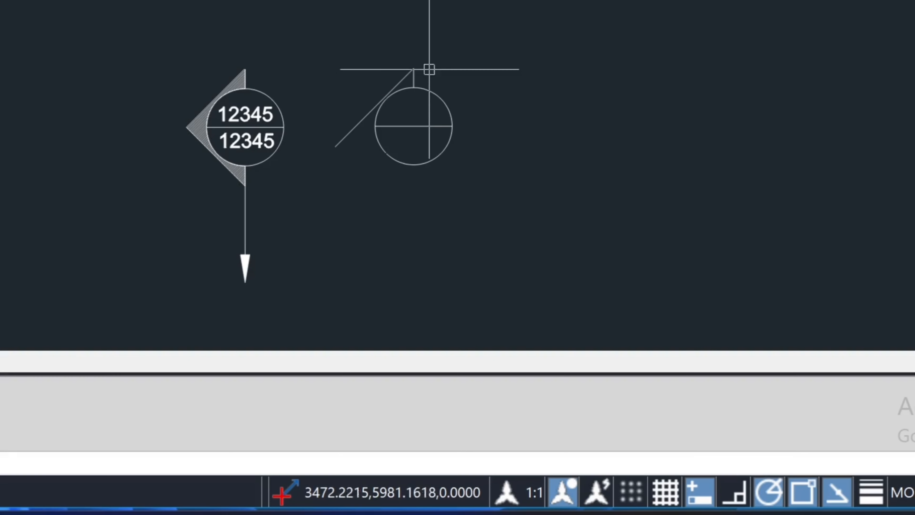
Step: Mirror the short vertical line and the diagonal line about the circle's horizontal centre line, keeping the originals
click(430, 76)
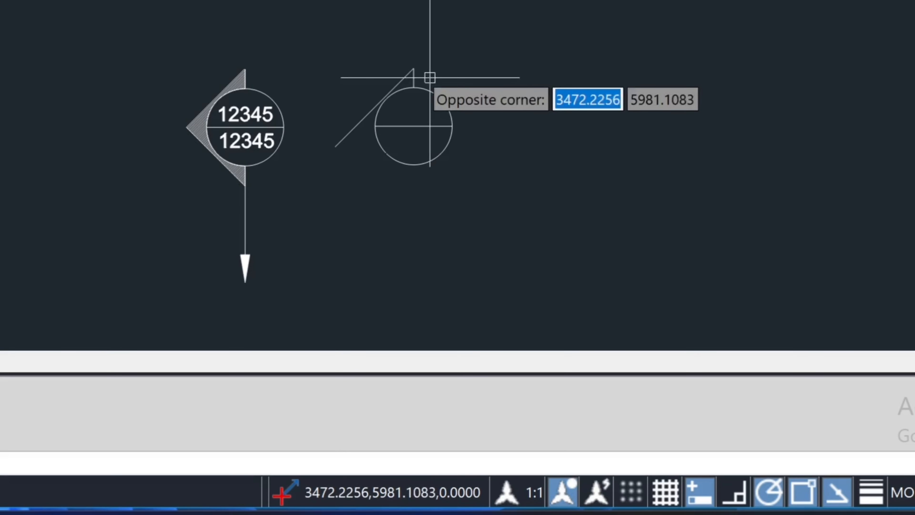
click(385, 42)
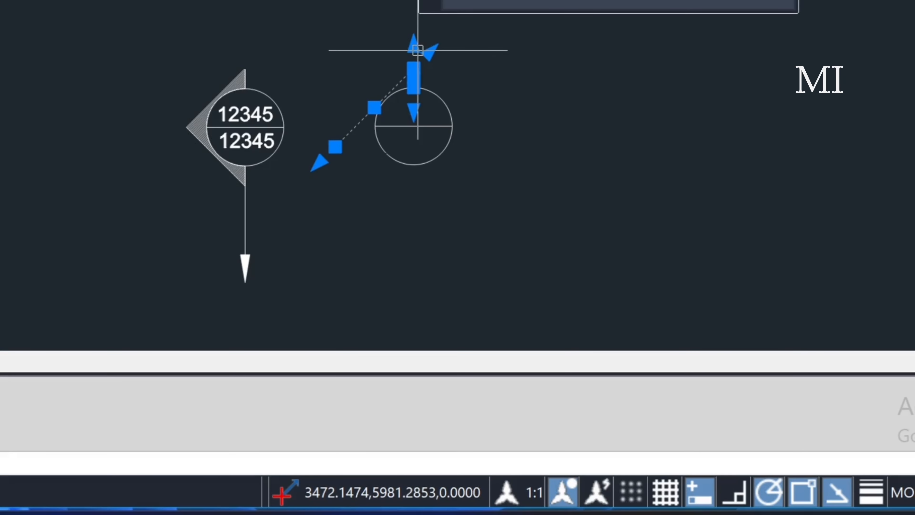
click(422, 43)
text(mi)
key(Return)
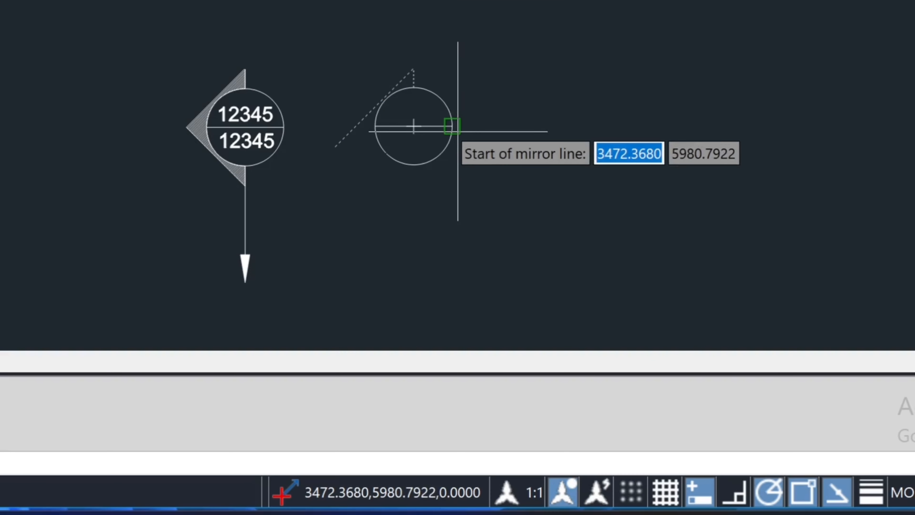
click(452, 126)
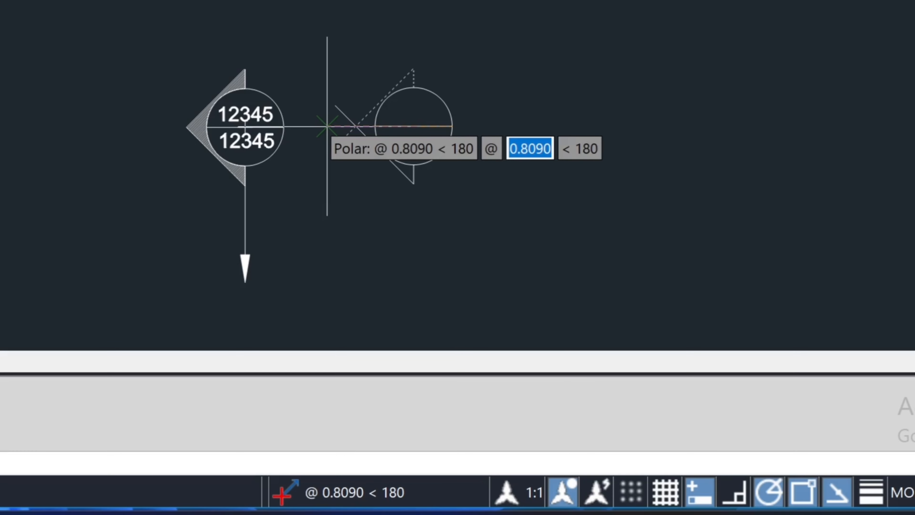
click(327, 126)
key(Return)
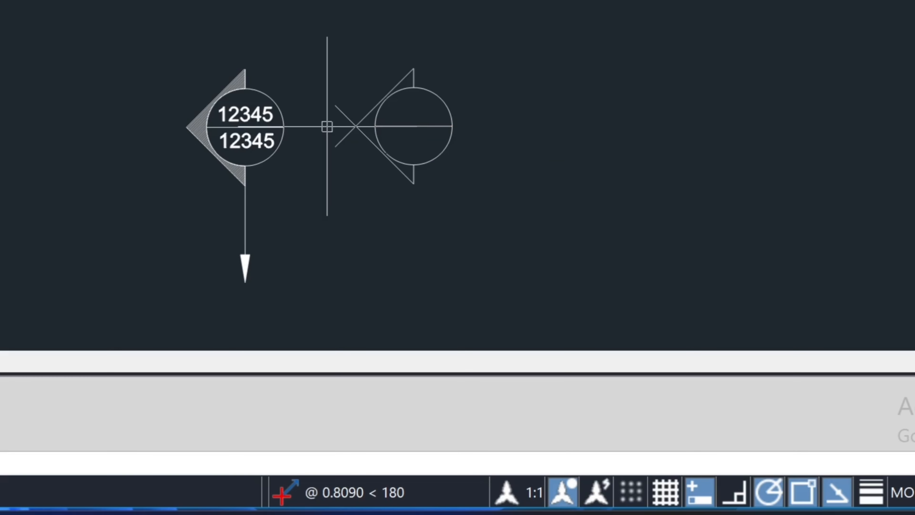
Step: Fillet the two crossing diagonal lines so they meet in a sharp corner beside the new circle
click(327, 126)
click(368, 90)
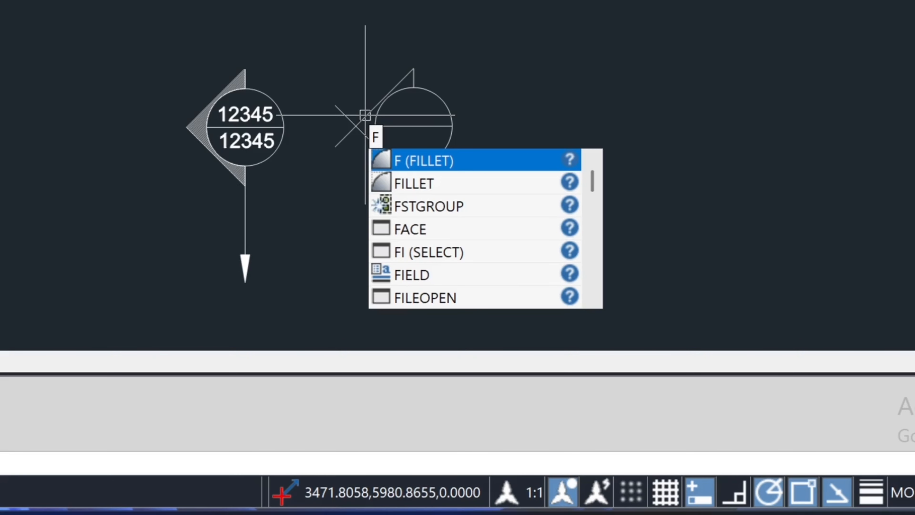
key(Return)
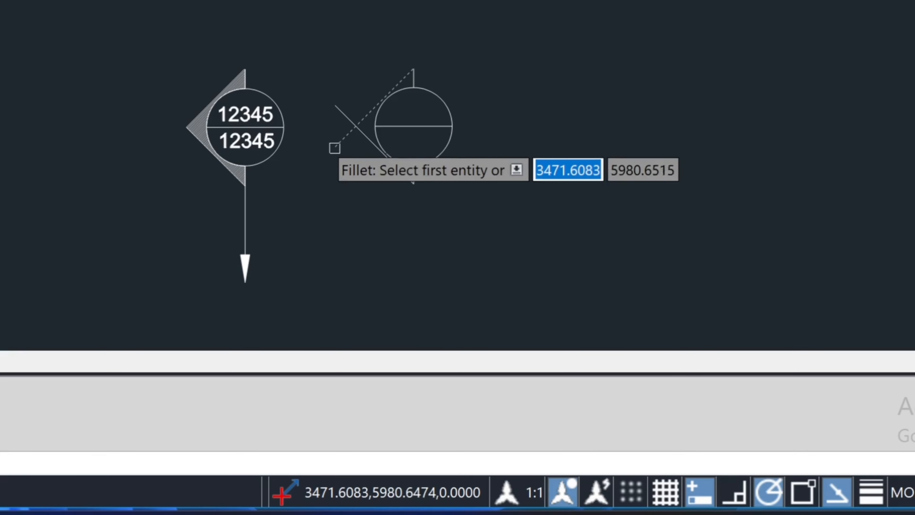
click(364, 118)
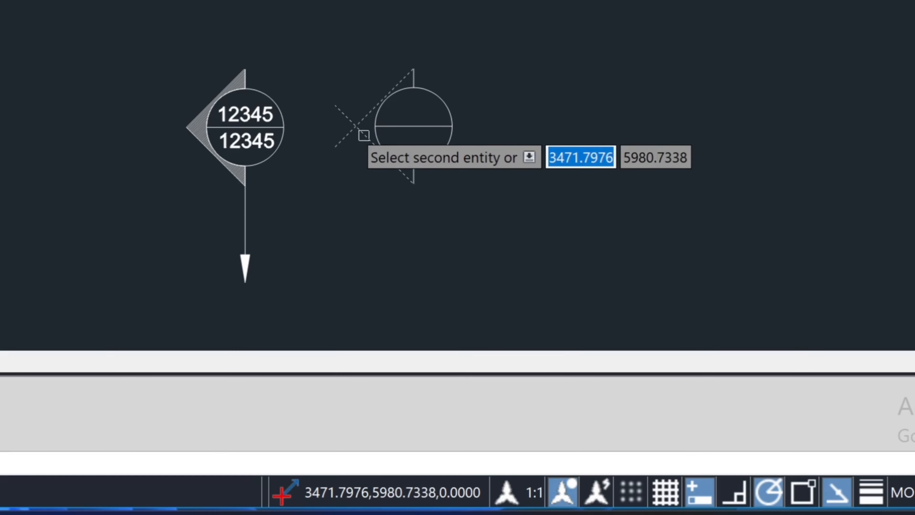
click(369, 140)
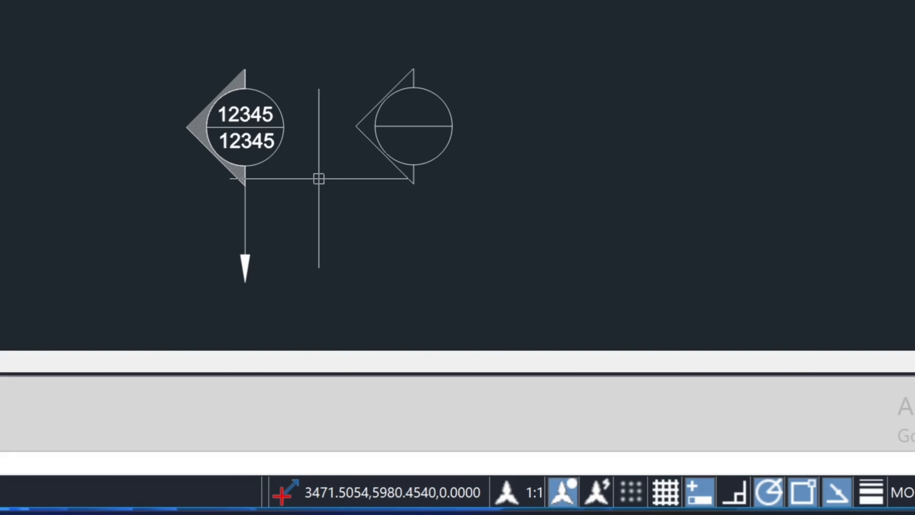
Step: Hatch the pointer area between the diagonal lines and the circle with the ANSI31 pattern, entering a scale of 1/16
text(h)
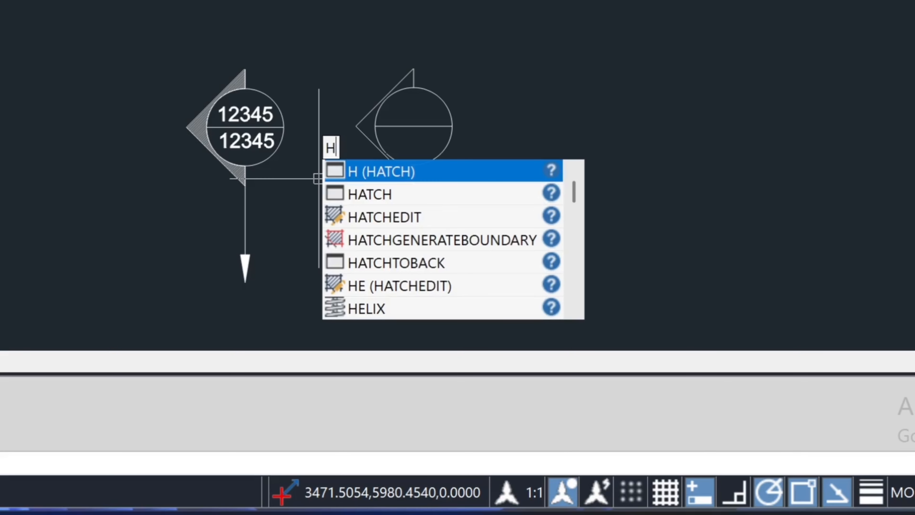
key(Return)
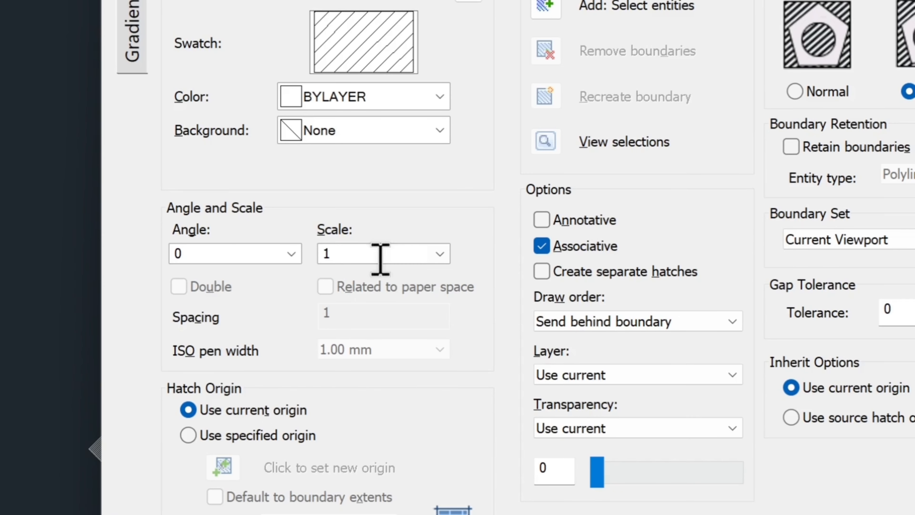
double_click(570, 132)
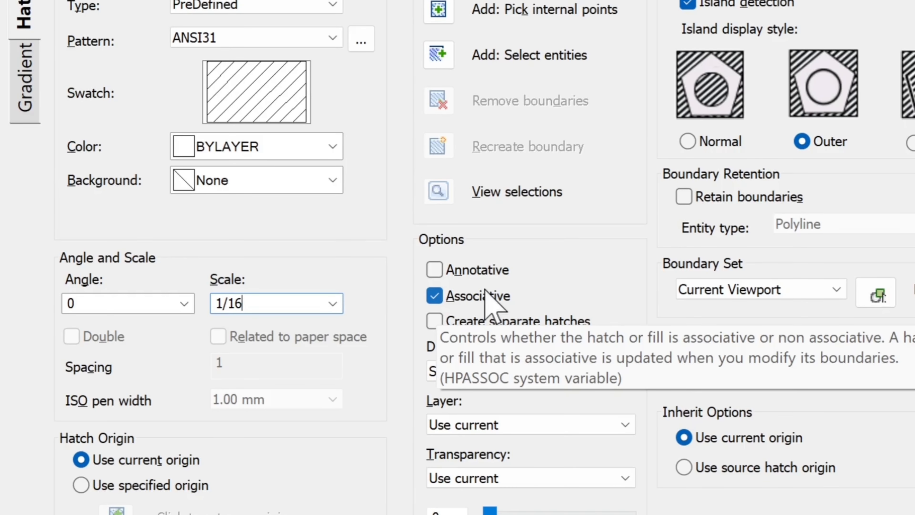
click(439, 10)
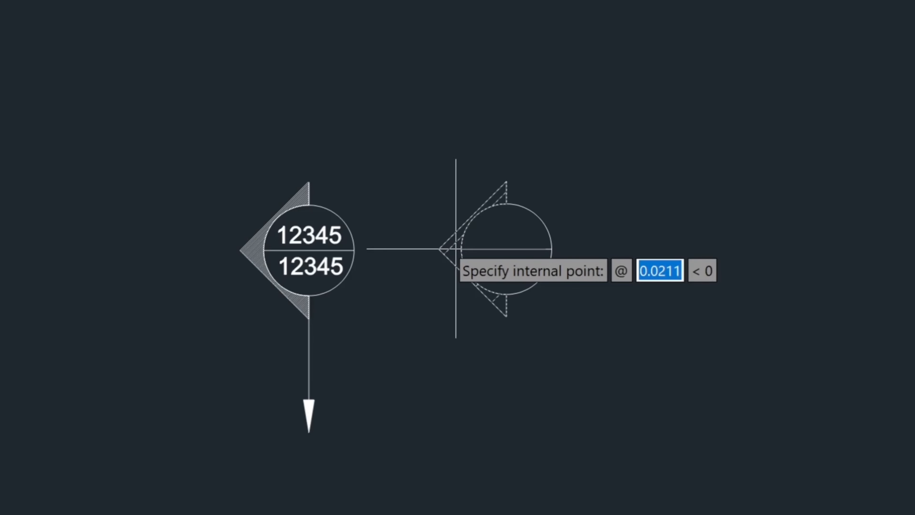
click(455, 249)
key(Return)
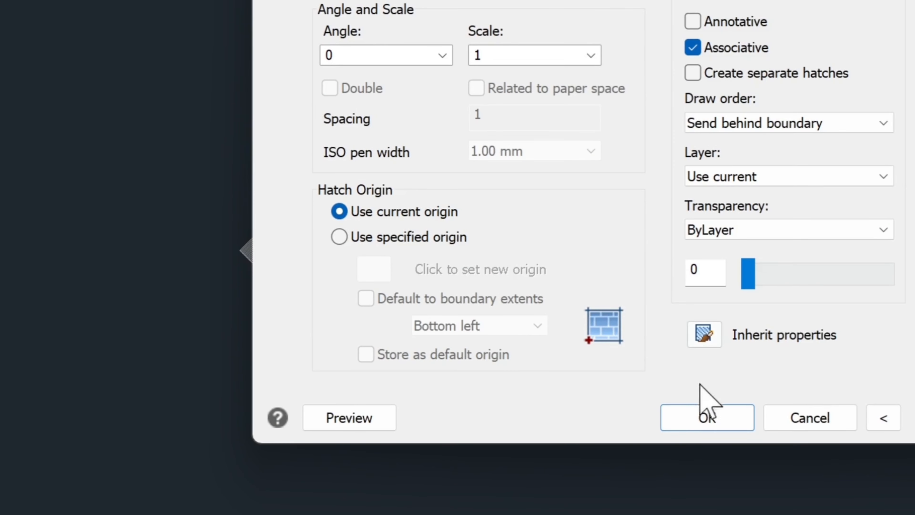
click(711, 416)
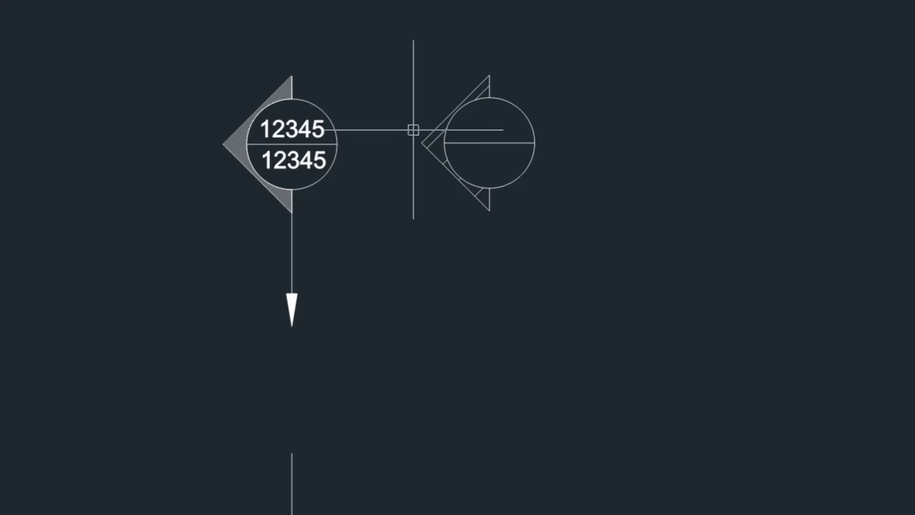
Step: Set the scale of the new symbol's pointer hatch to 1/16
click(442, 143)
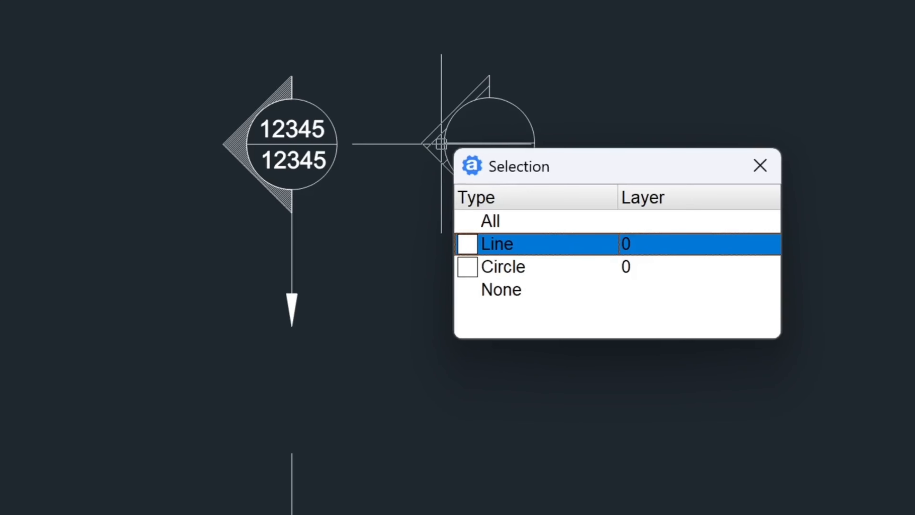
key(Escape)
click(438, 143)
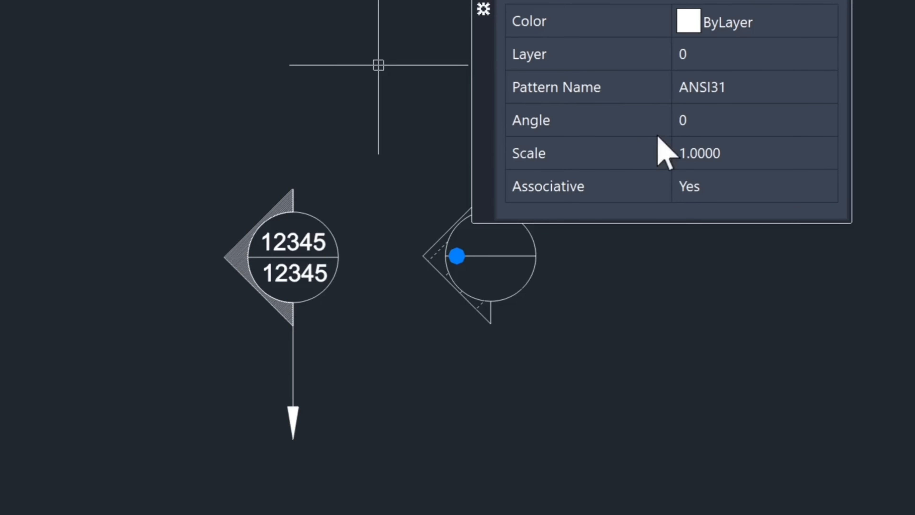
click(699, 152)
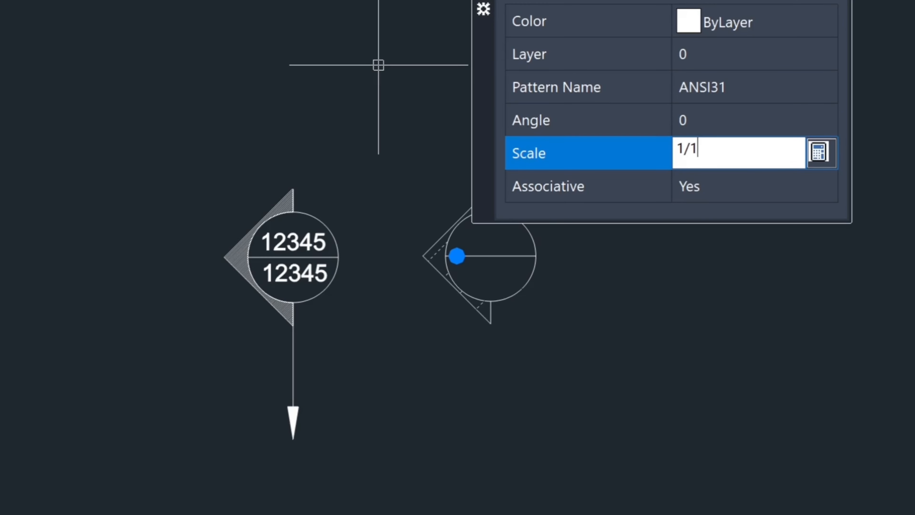
key(Tab)
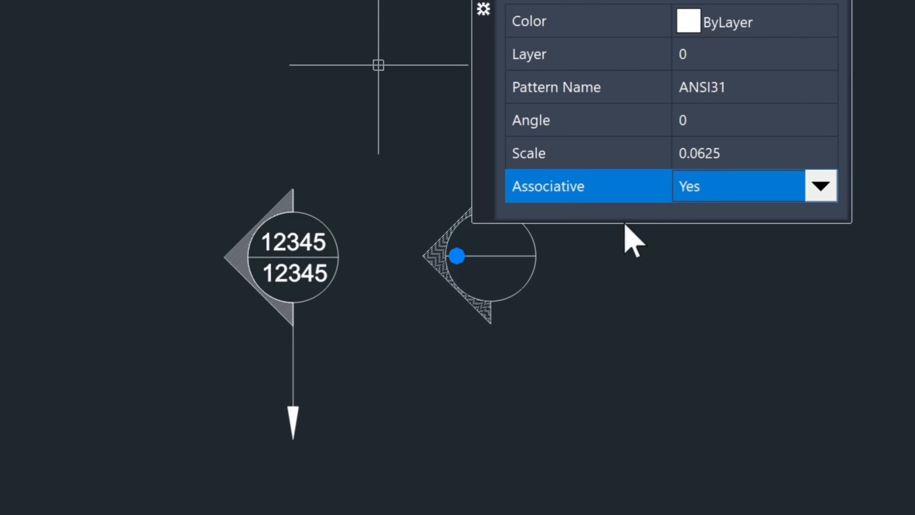
key(Escape)
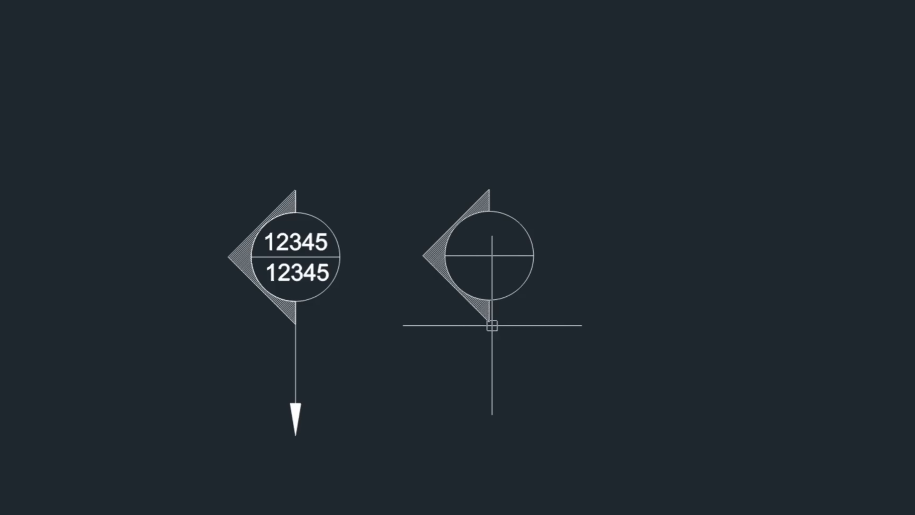
Step: Draw a vertical line downward from the new circle's bottom quadrant, about one circle diameter long
key(space)
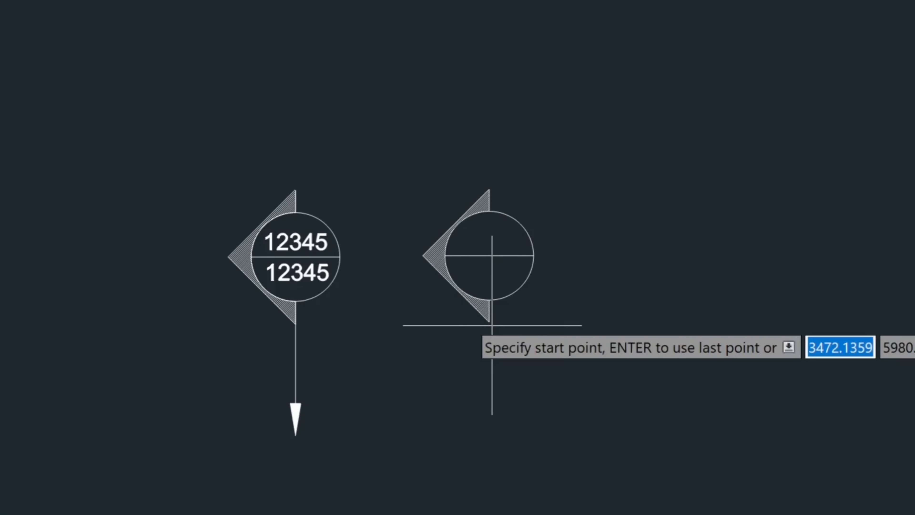
key(Escape)
text(l)
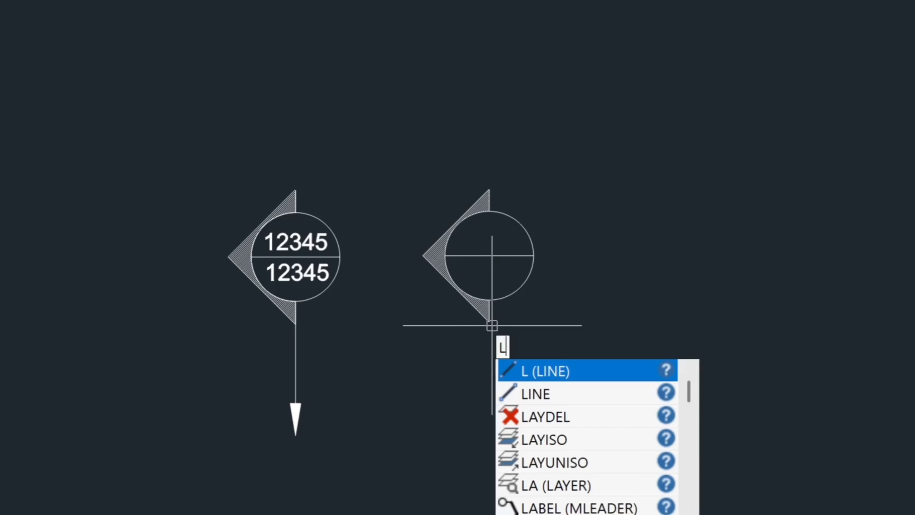
key(Return)
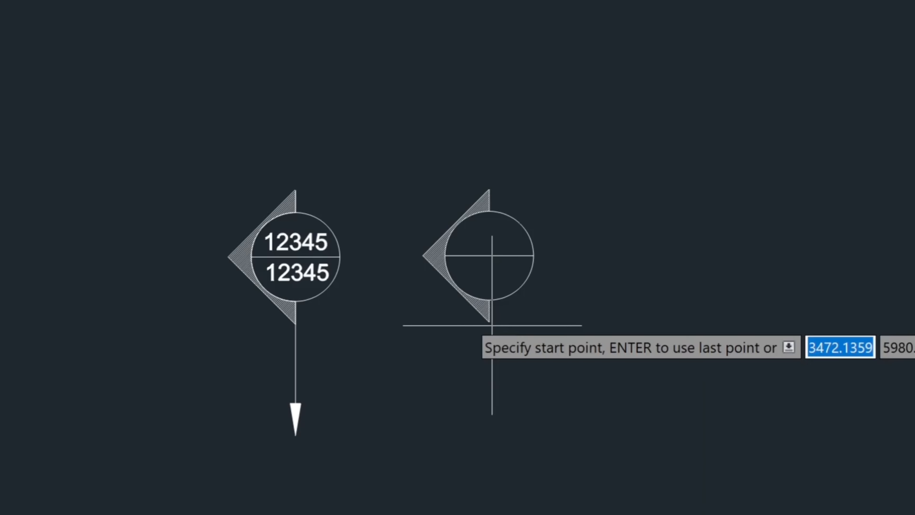
click(489, 300)
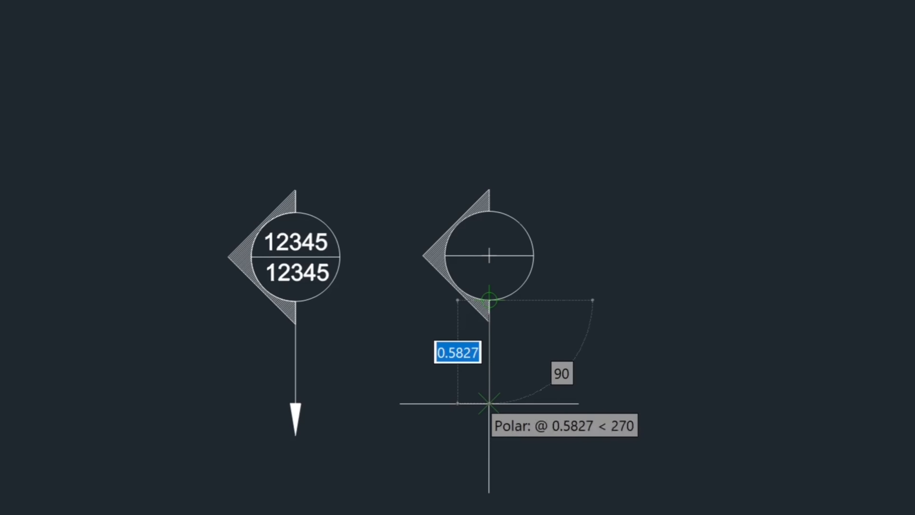
text(.)
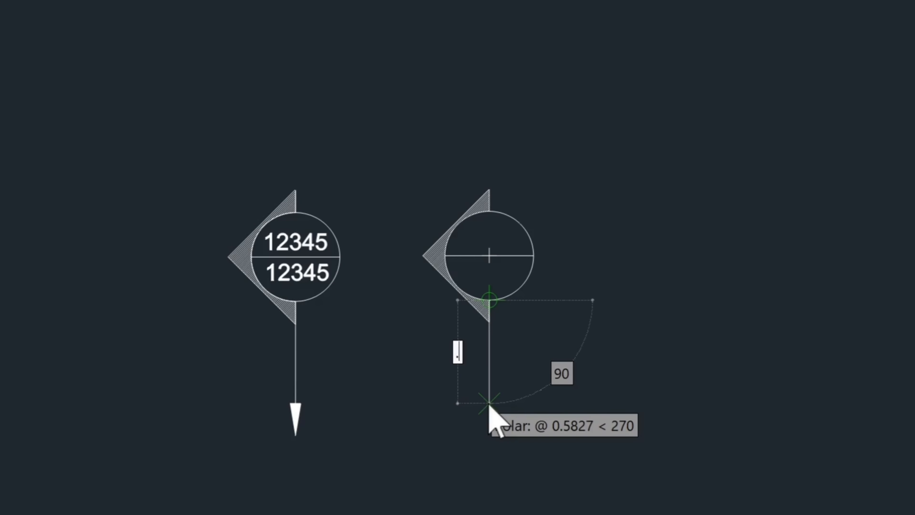
key(Return)
key(Return)
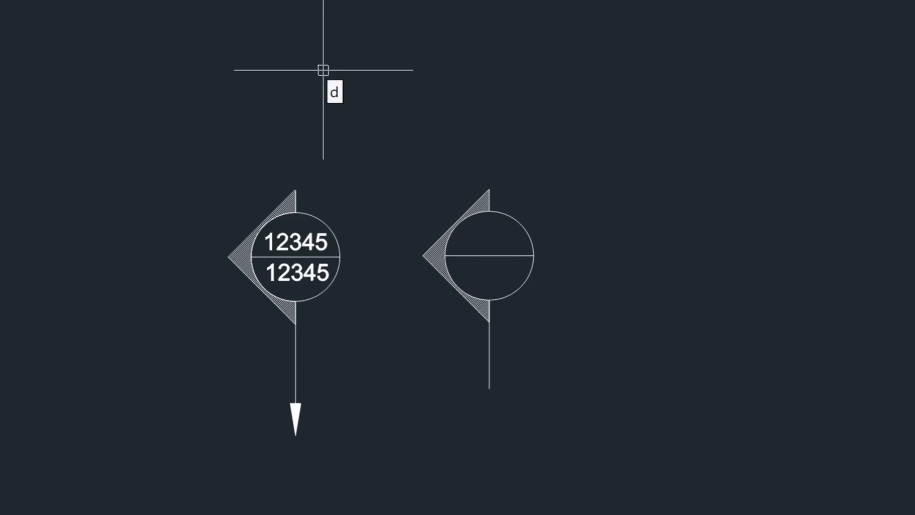
Step: Place a horizontal linear dimension spanning about 0.96 in the empty space above the symbols and explode it
text(DLI)
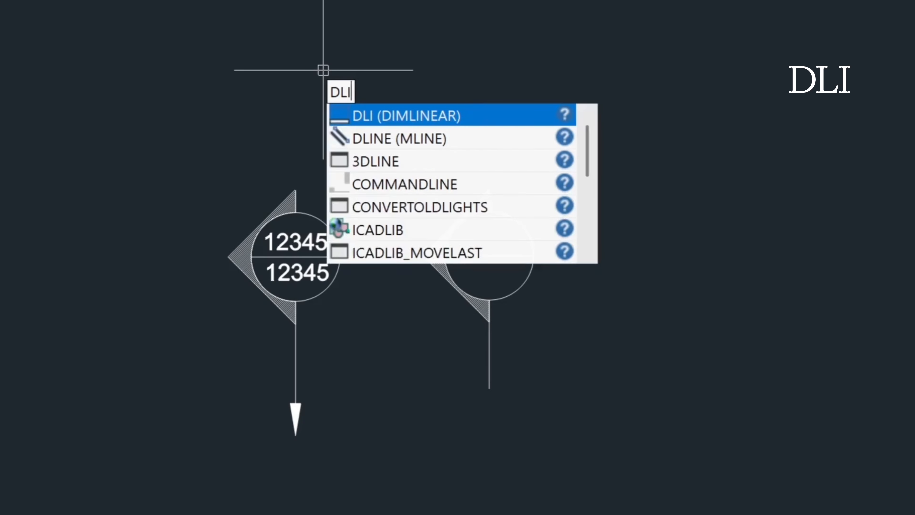
key(Return)
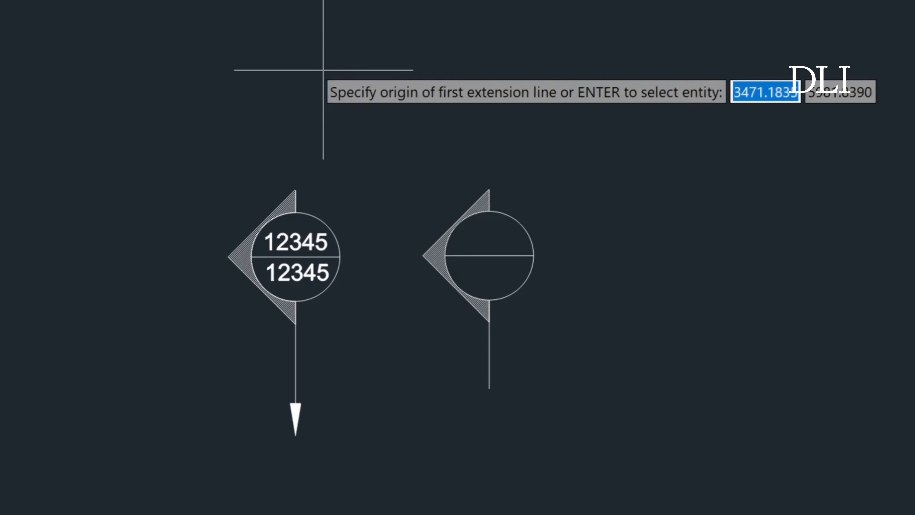
click(218, 87)
click(388, 87)
click(336, 28)
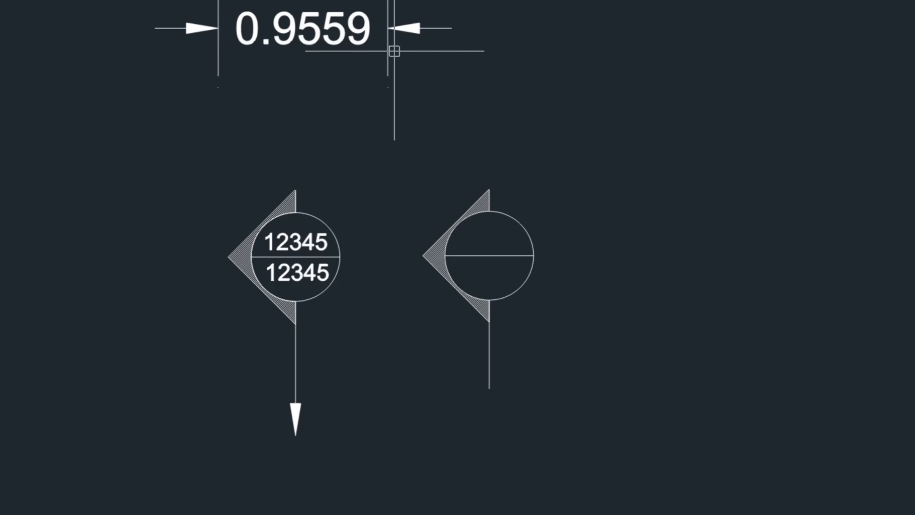
click(387, 50)
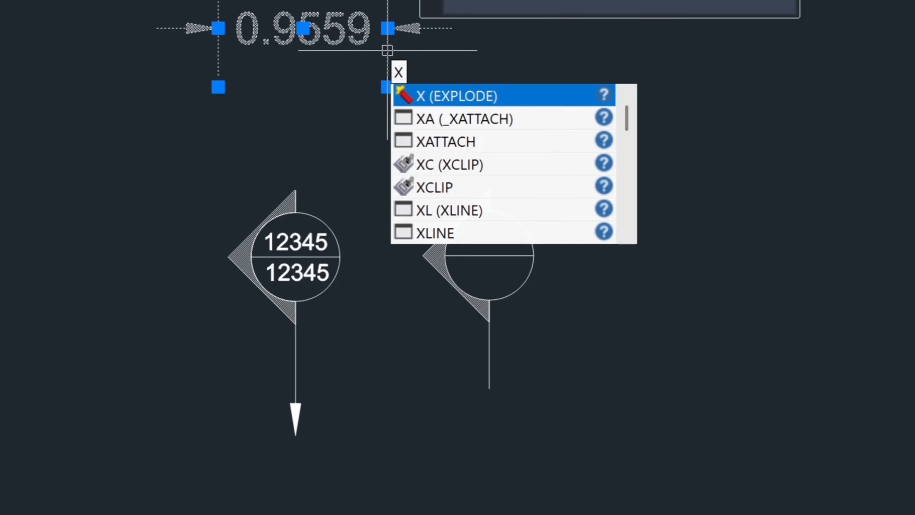
key(Return)
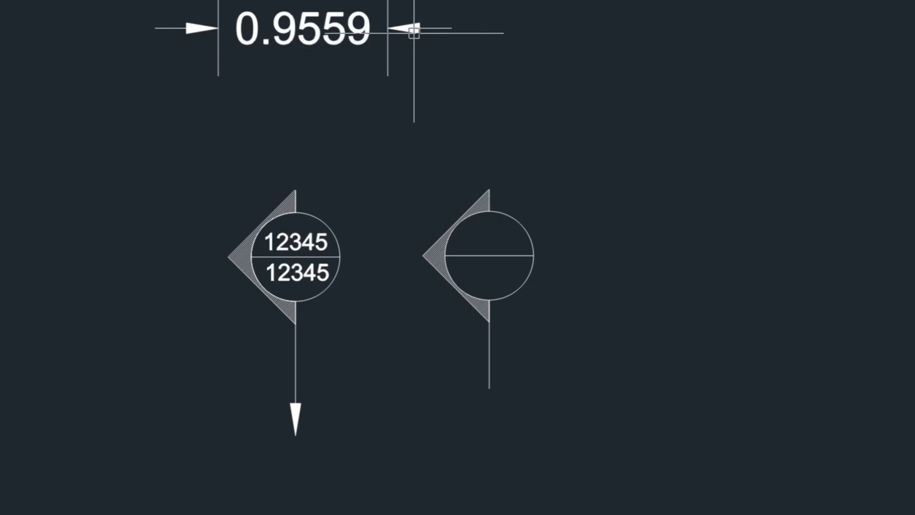
Step: Copy the exploded dimension's right arrowhead by its tip to a spot below and beside the new vertical line
click(379, 10)
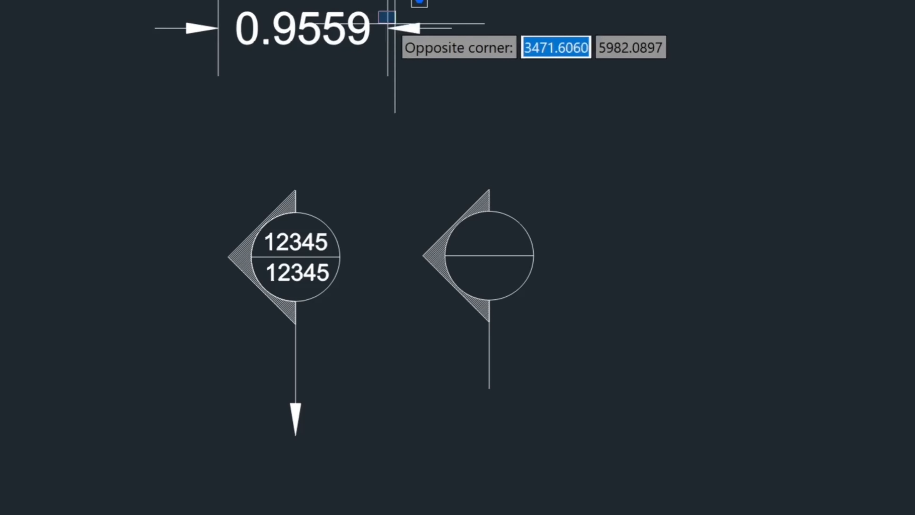
click(429, 43)
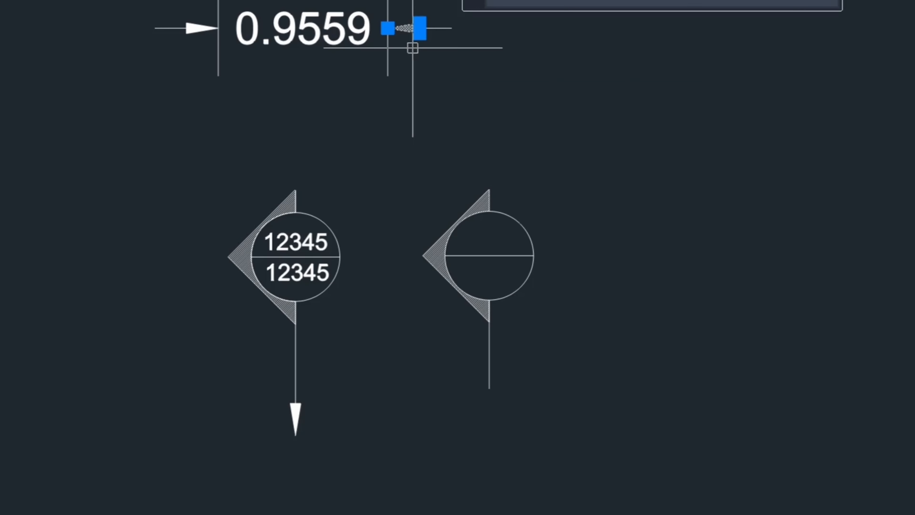
text(co)
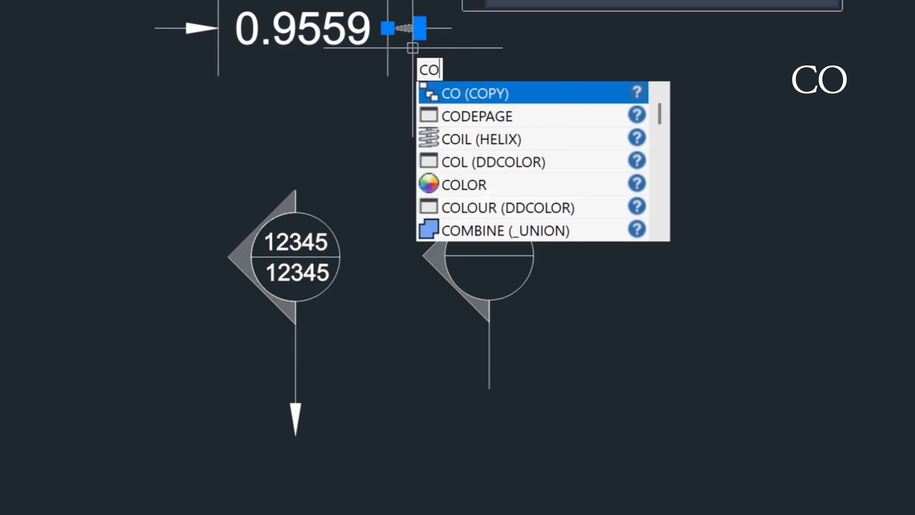
key(Return)
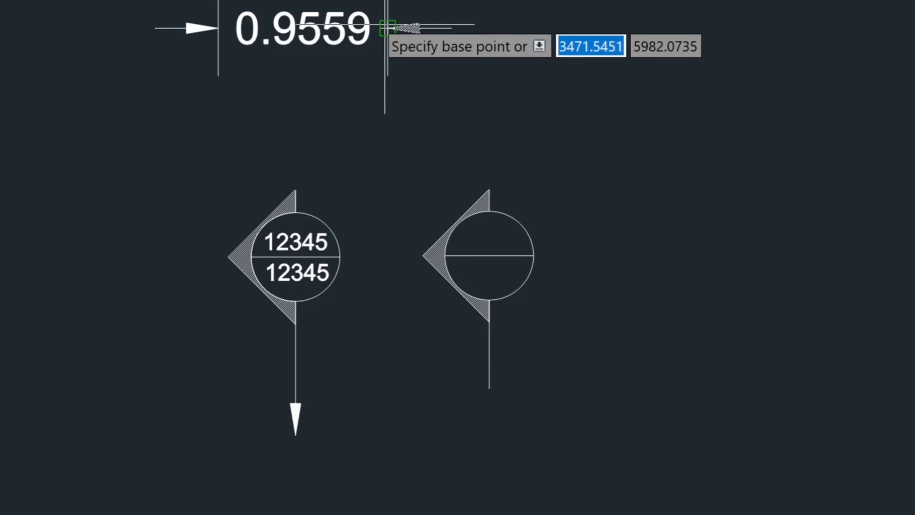
click(387, 28)
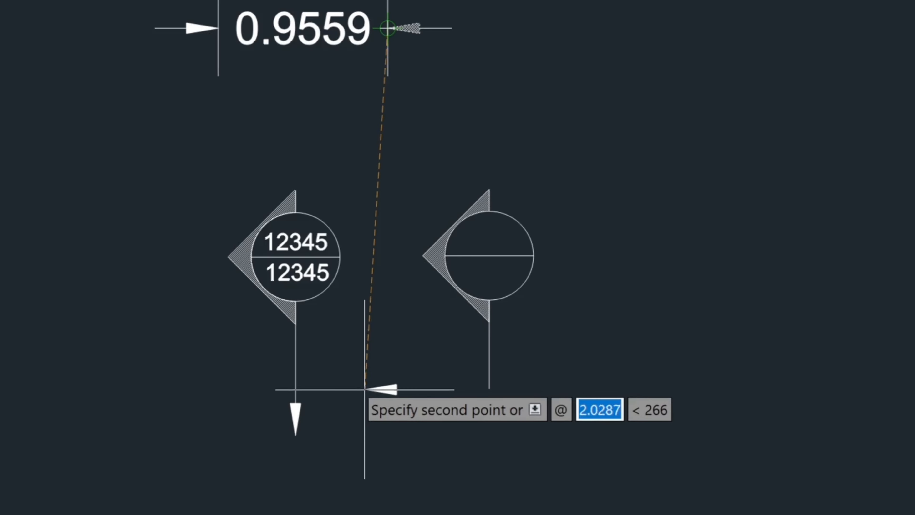
click(431, 417)
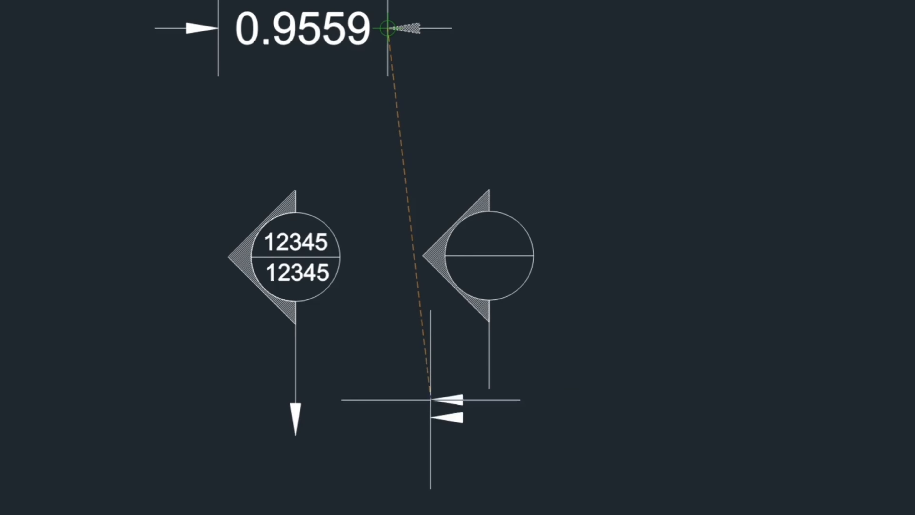
key(Escape)
Step: Erase all remaining pieces of the exploded dimension above the symbols
click(482, 82)
click(113, 1)
key(e)
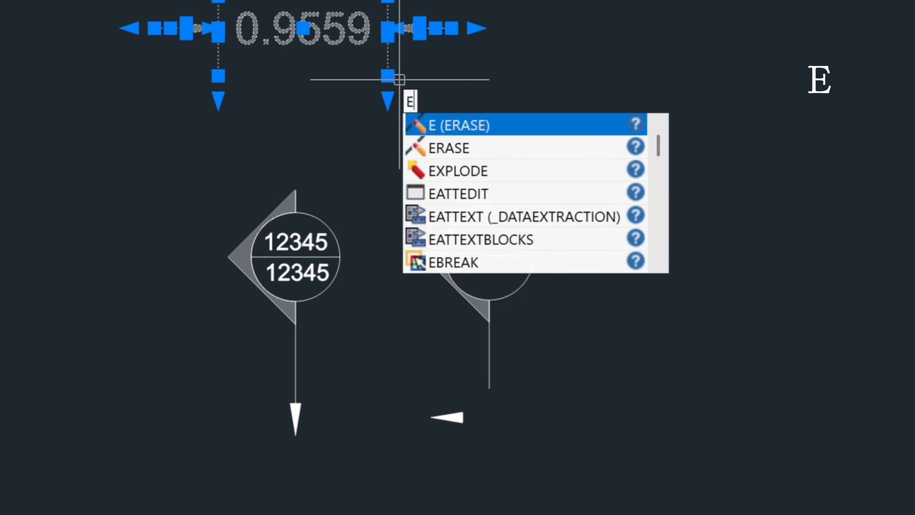
key(Return)
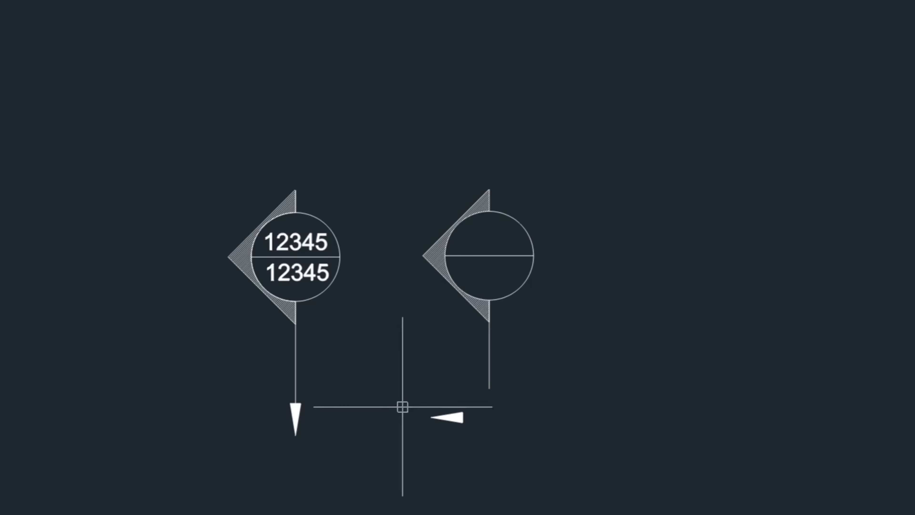
Step: Rotate the loose arrowhead about the midpoint of its base so it points straight down
click(415, 399)
click(497, 440)
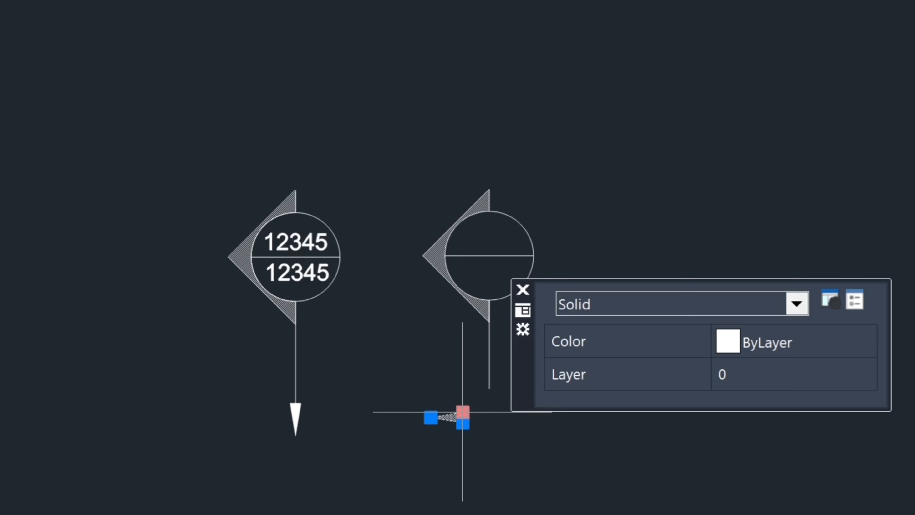
text(R)
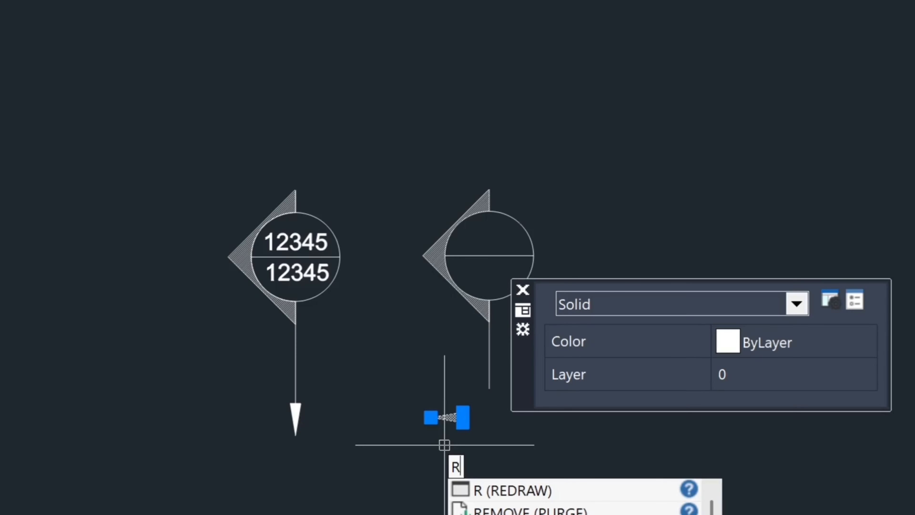
text(O)
key(Return)
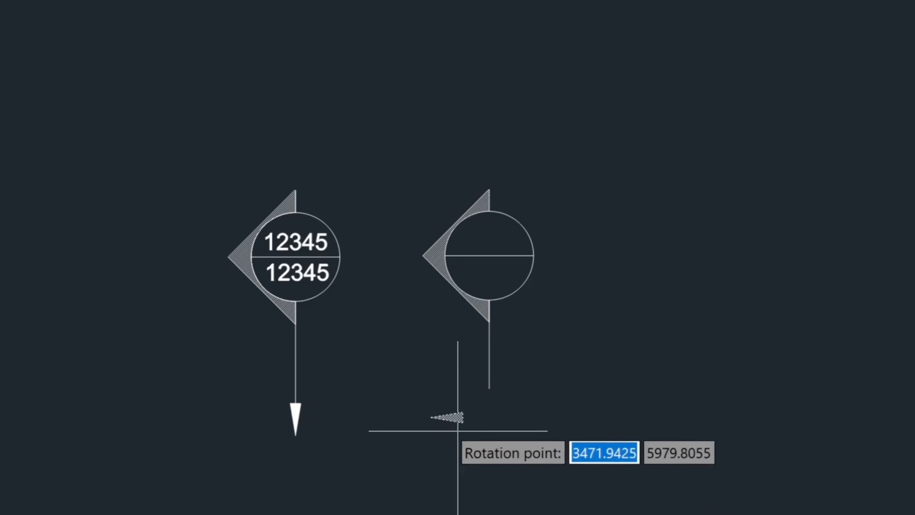
scroll(466, 413, up, 3)
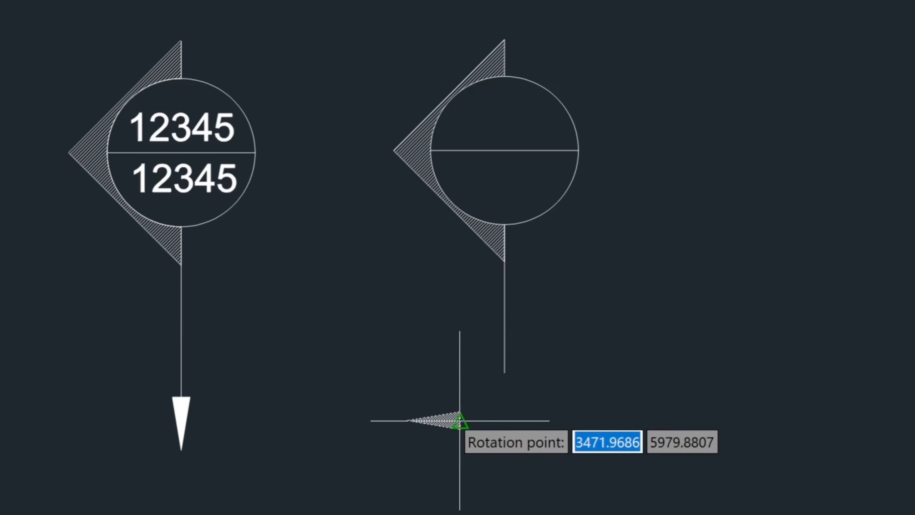
click(459, 420)
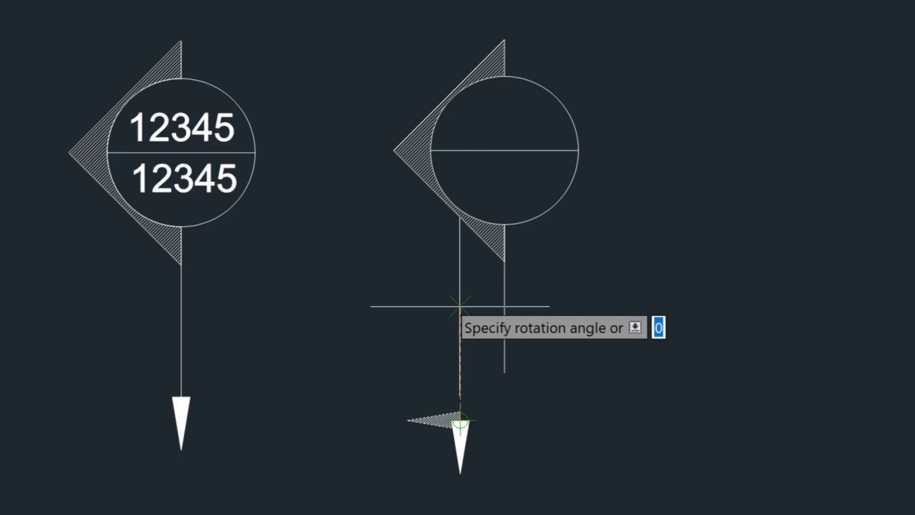
click(460, 323)
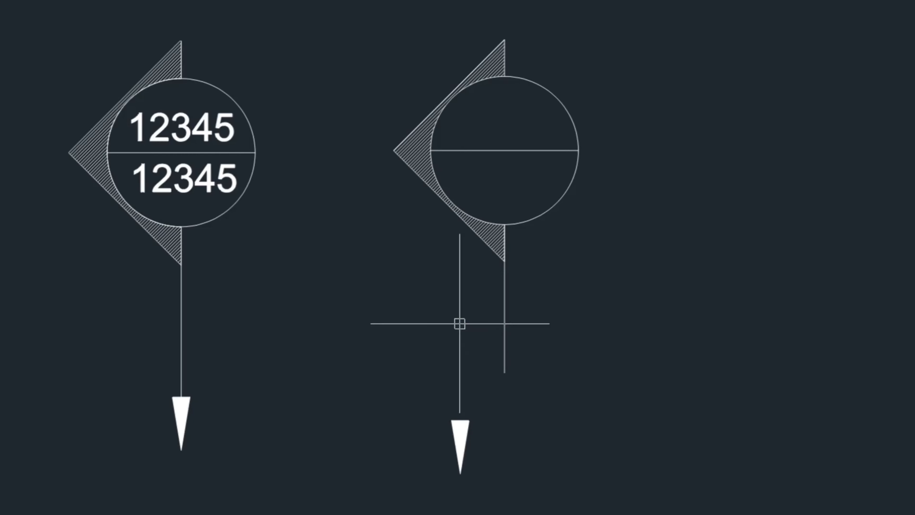
Step: Move the arrowhead by its base midpoint onto the lower end of the new symbol's vertical tail line
click(478, 491)
click(433, 388)
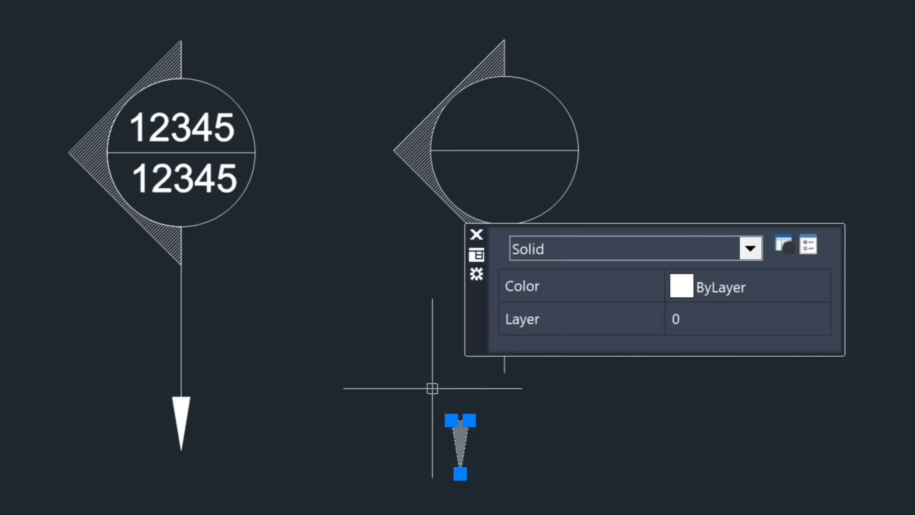
key(Return)
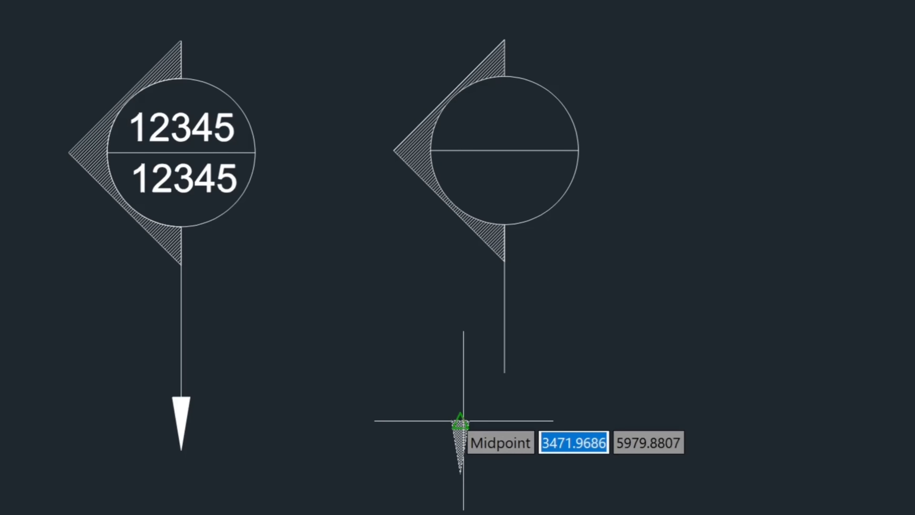
click(461, 421)
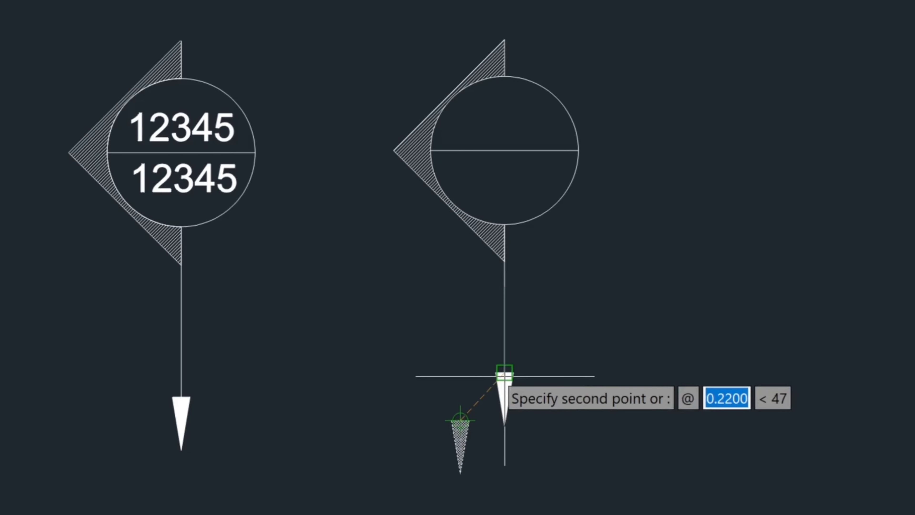
click(505, 376)
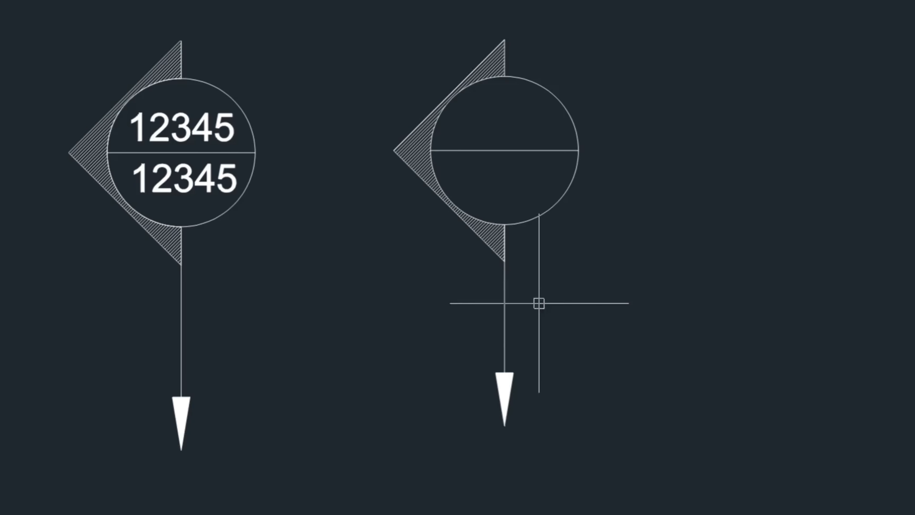
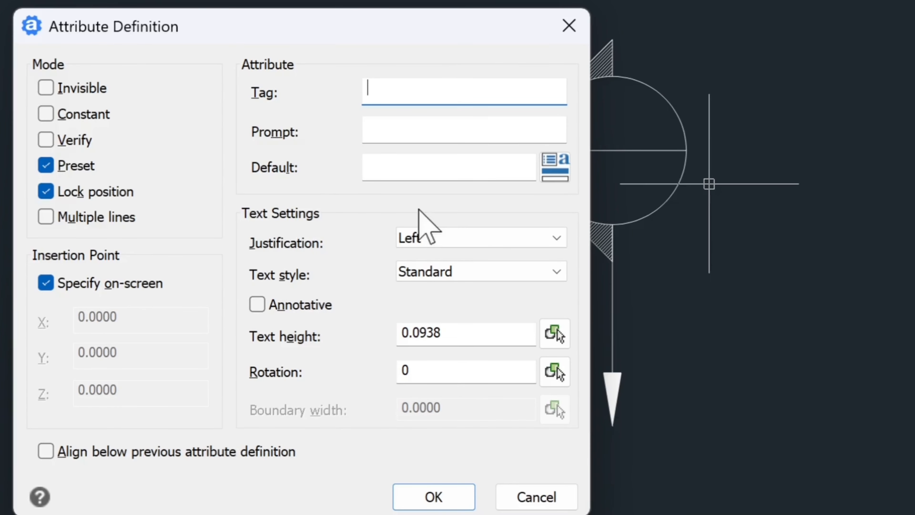
Step: Set the attribute definition's justification to Center-Middle and its text height to 3/32
click(442, 240)
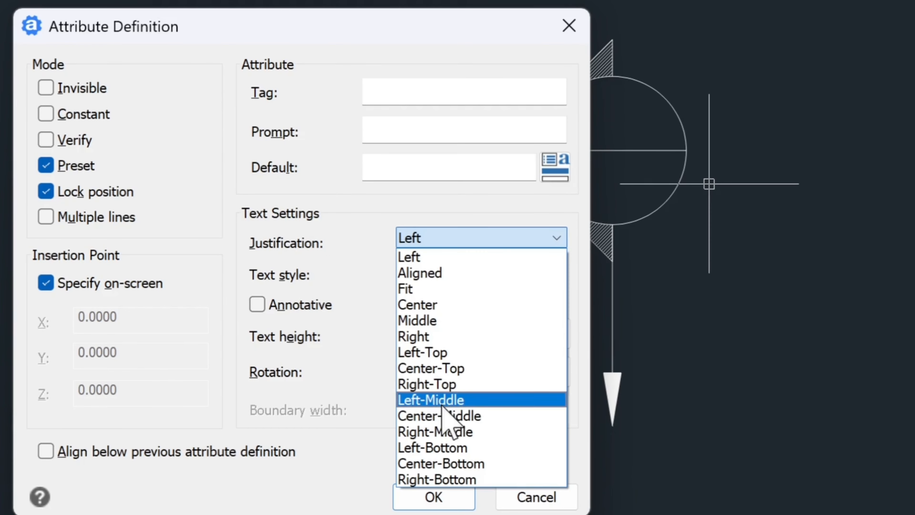
click(444, 416)
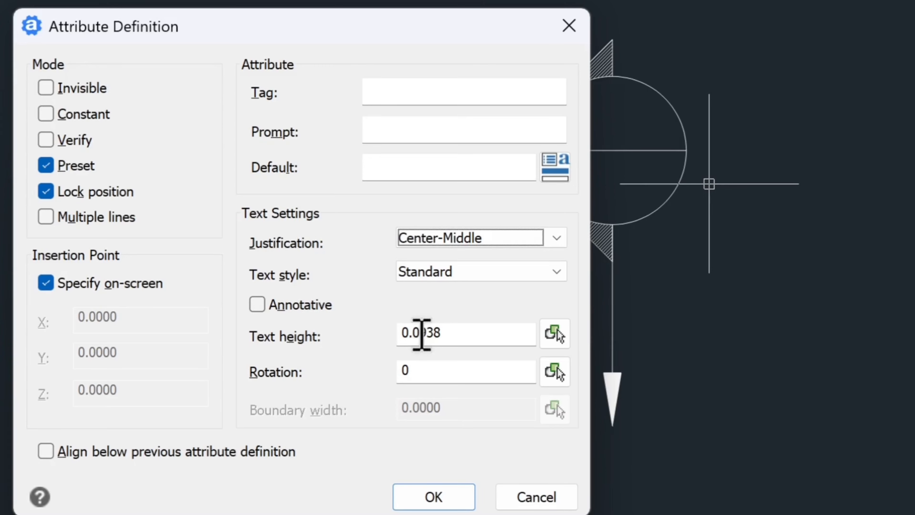
drag(445, 335, 400, 335)
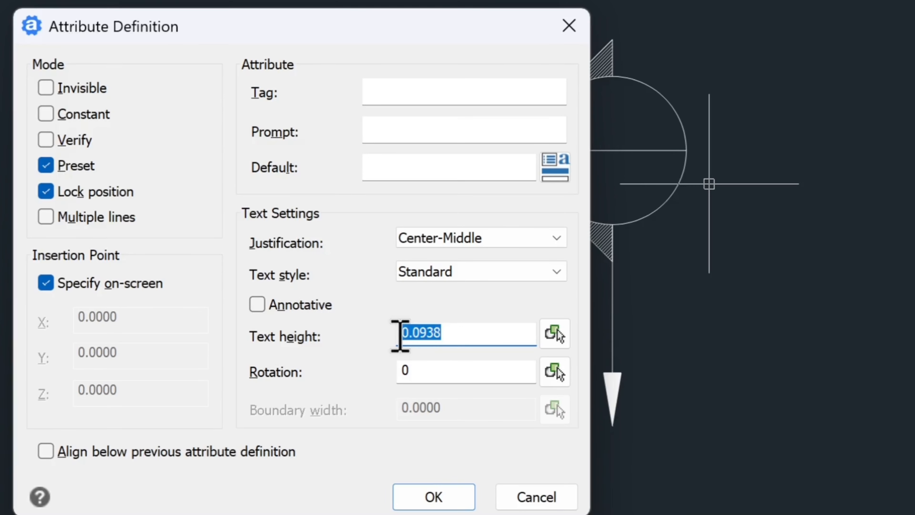
text(3/32)
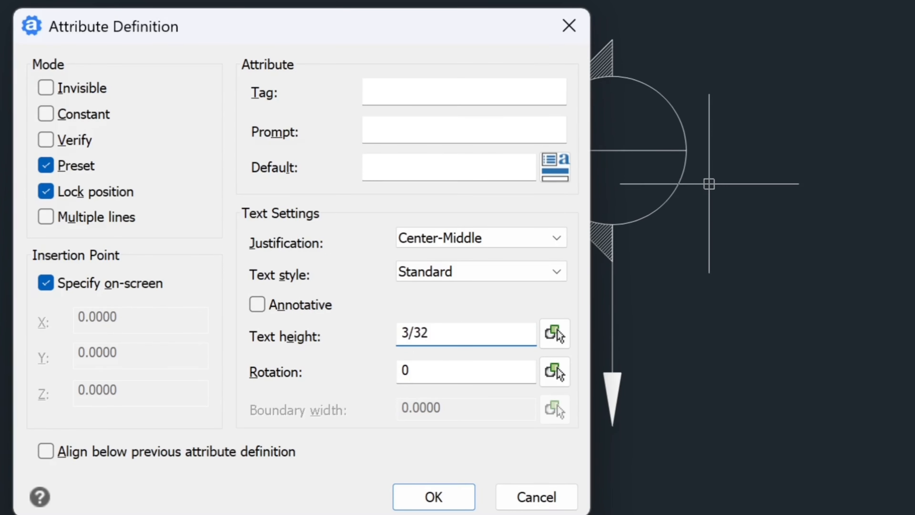
key(Tab)
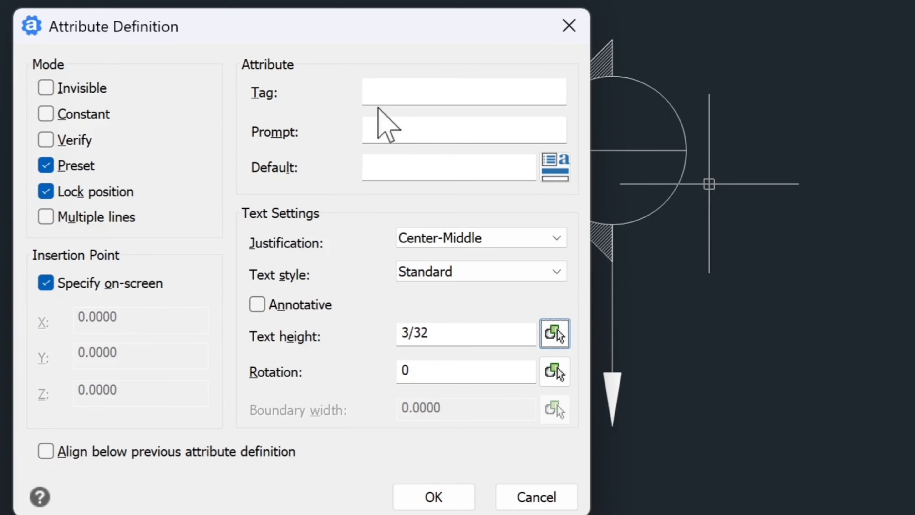
Step: Define the attribute with tag and prompt SECTIONNO and default #, placing it centred in the upper half of the new circle
click(388, 102)
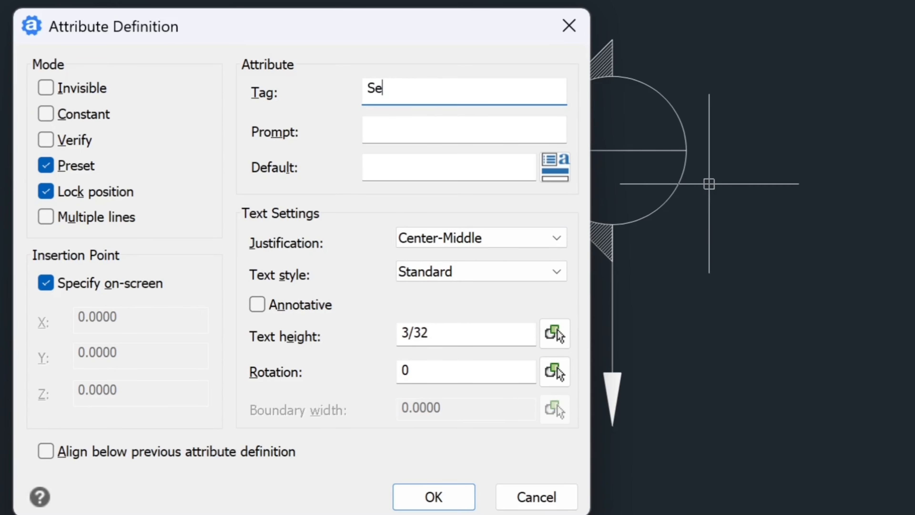
key(Caps_Lock)
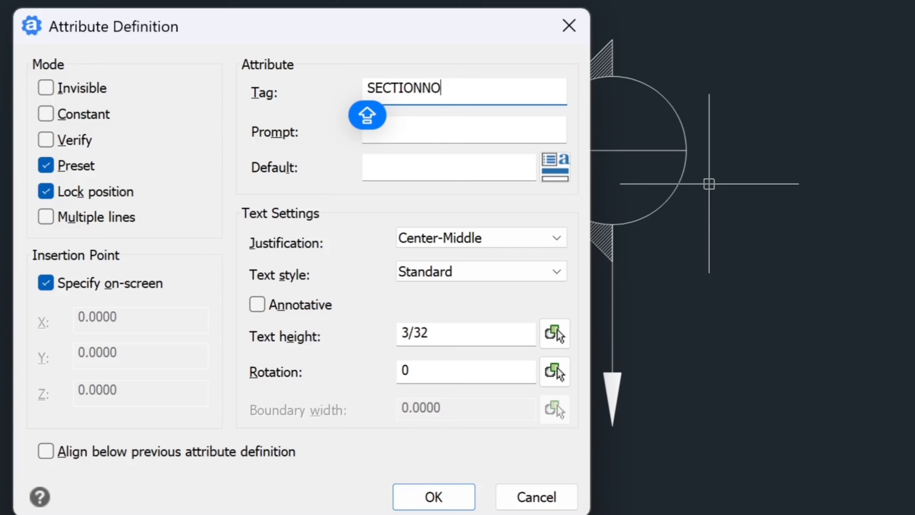
key(ctrl+a)
key(ctrl+c)
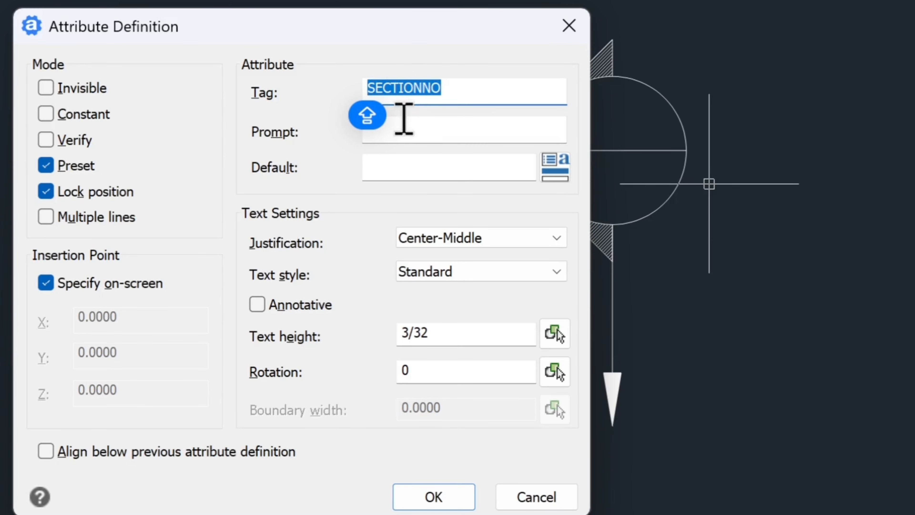
click(403, 124)
key(ctrl+v)
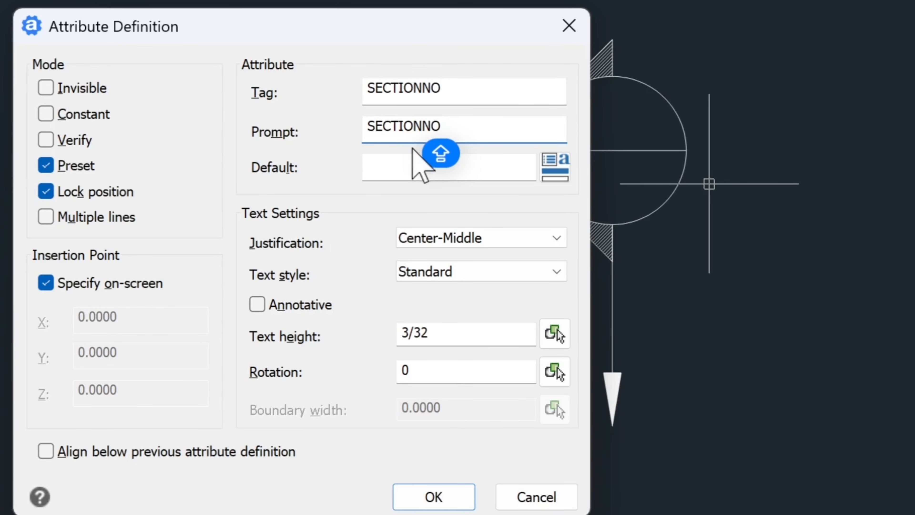
click(401, 162)
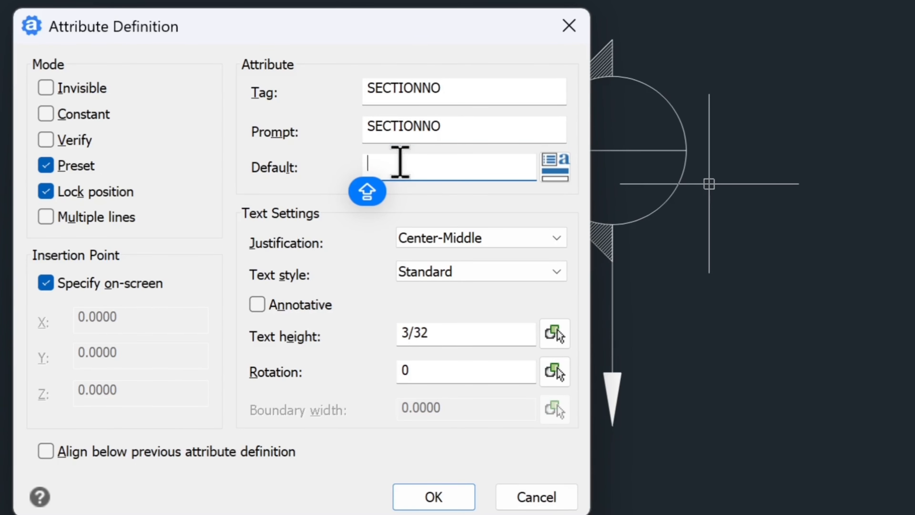
text(#)
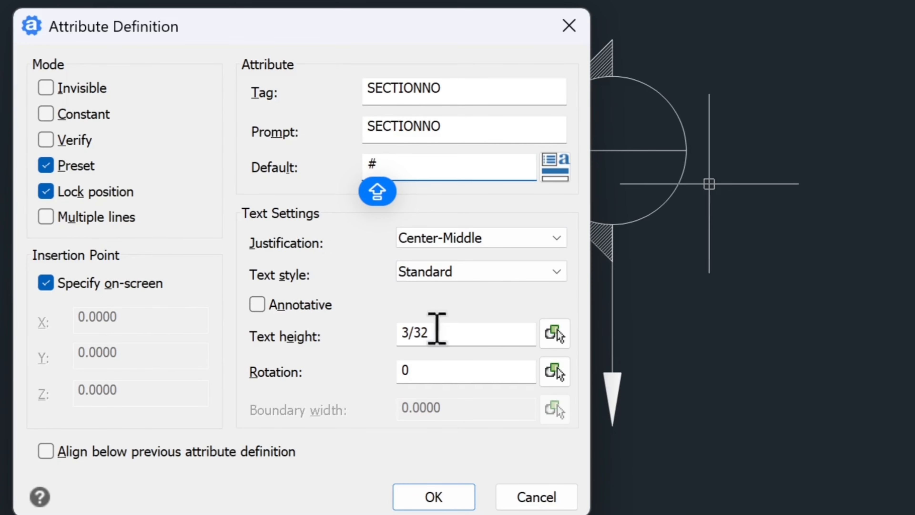
click(434, 497)
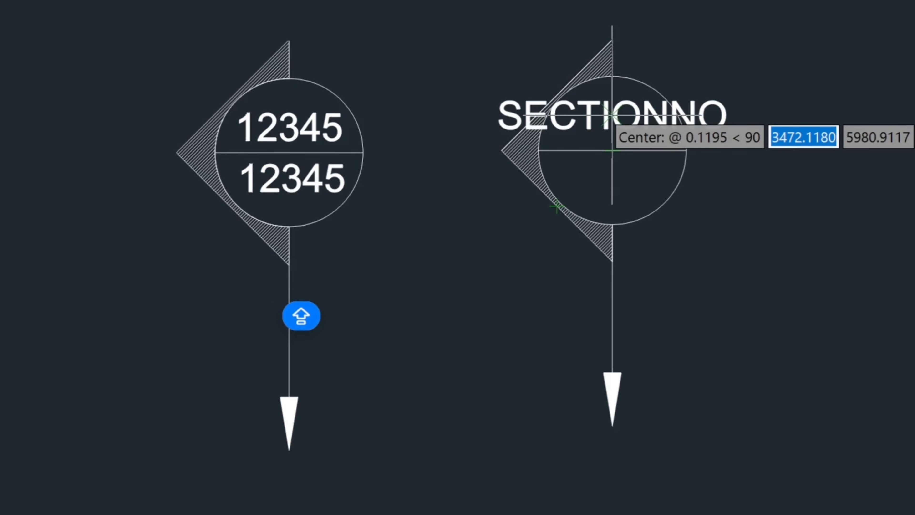
click(612, 117)
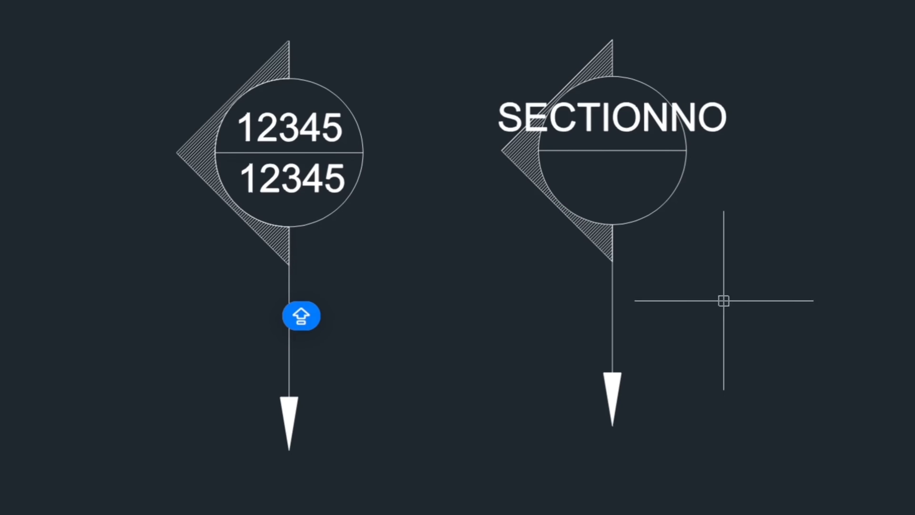
Step: Define a second attribute with tag and prompt SHEETNO and default ##, left-justified, and place it in the lower half of the new circle
text(ATT)
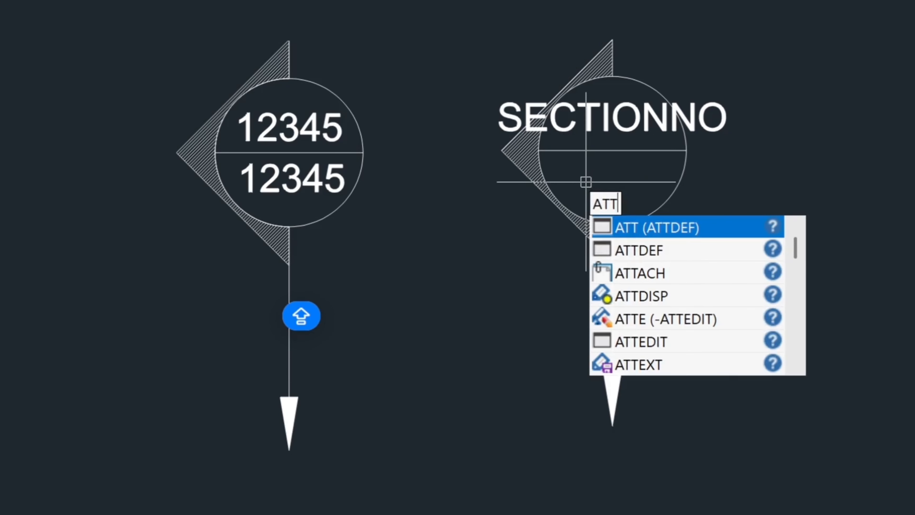
key(Return)
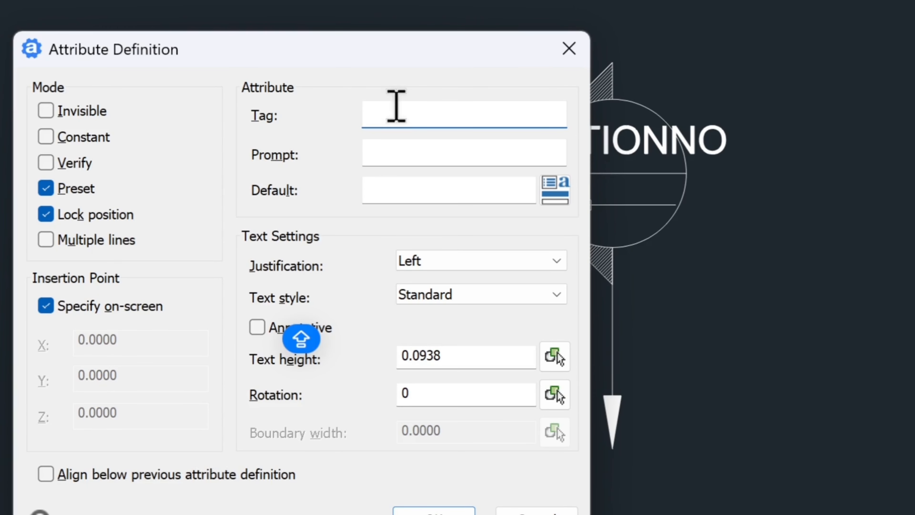
text(SHEE)
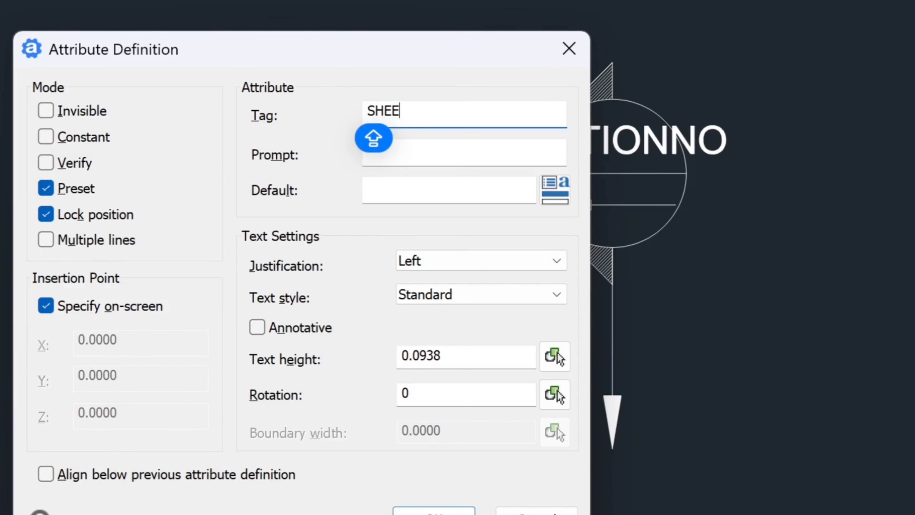
text(TNO)
double_click(429, 117)
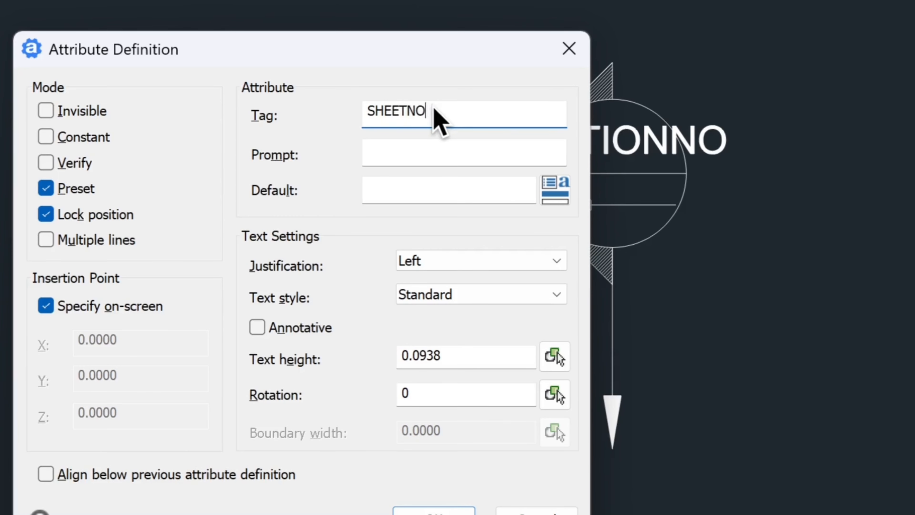
drag(435, 119, 374, 122)
key(ctrl+c)
click(419, 144)
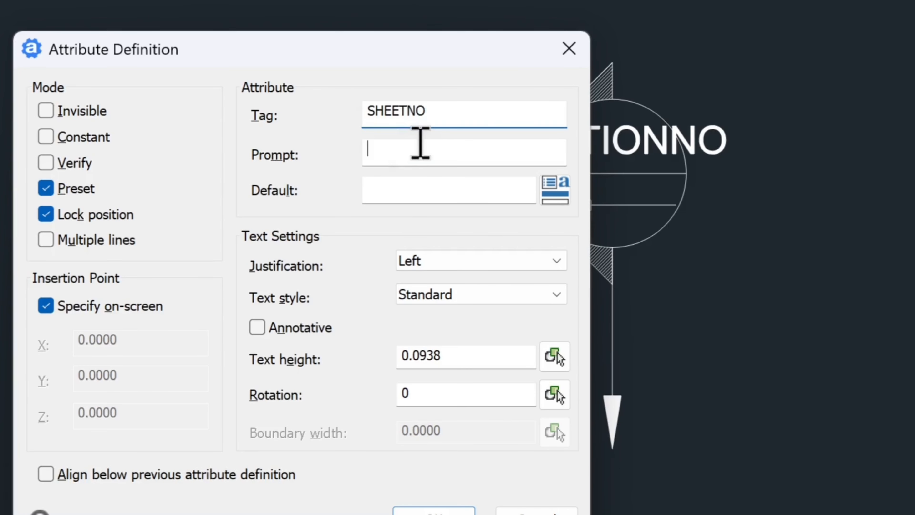
key(ctrl+v)
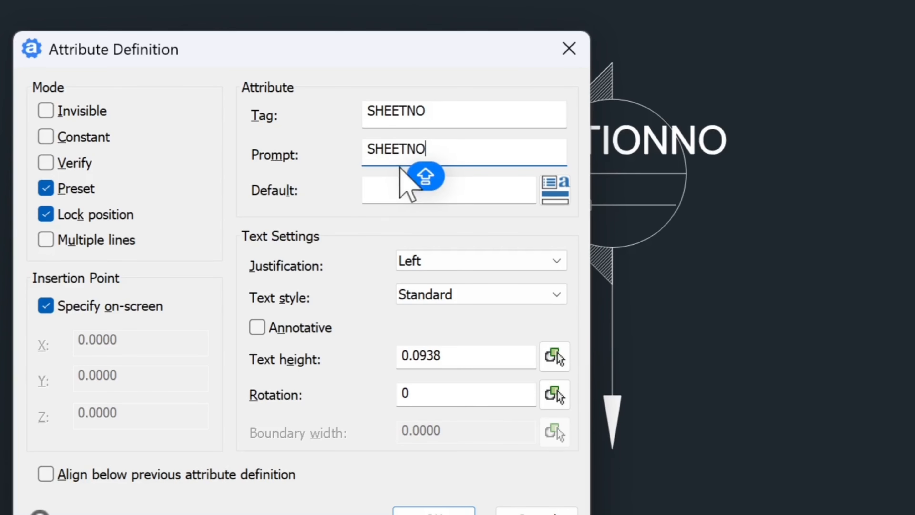
click(468, 191)
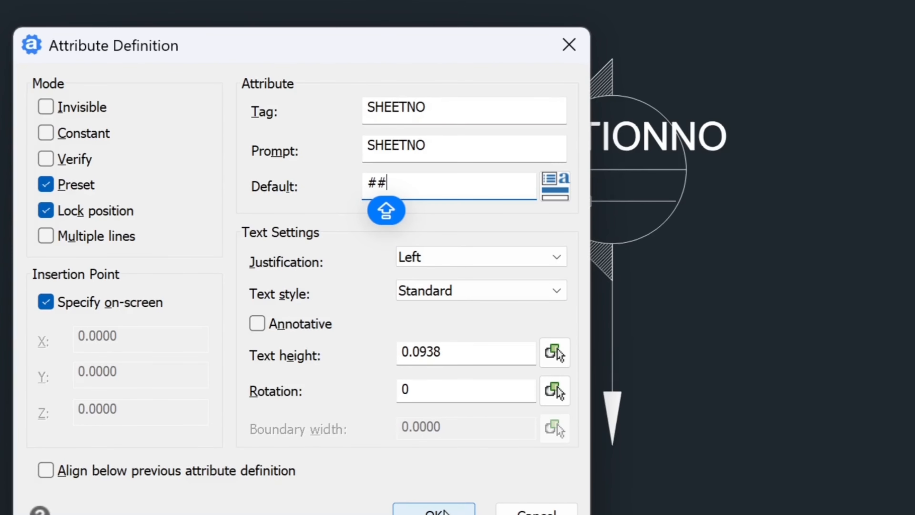
click(445, 511)
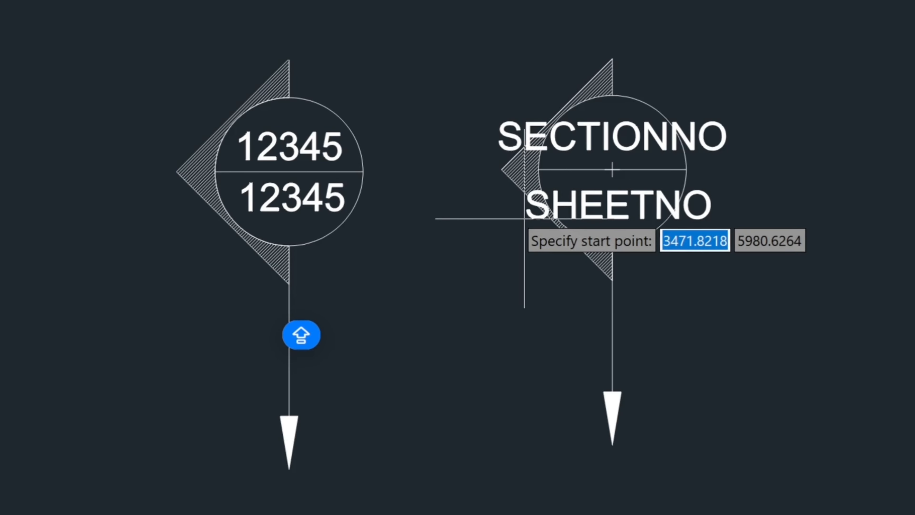
click(525, 215)
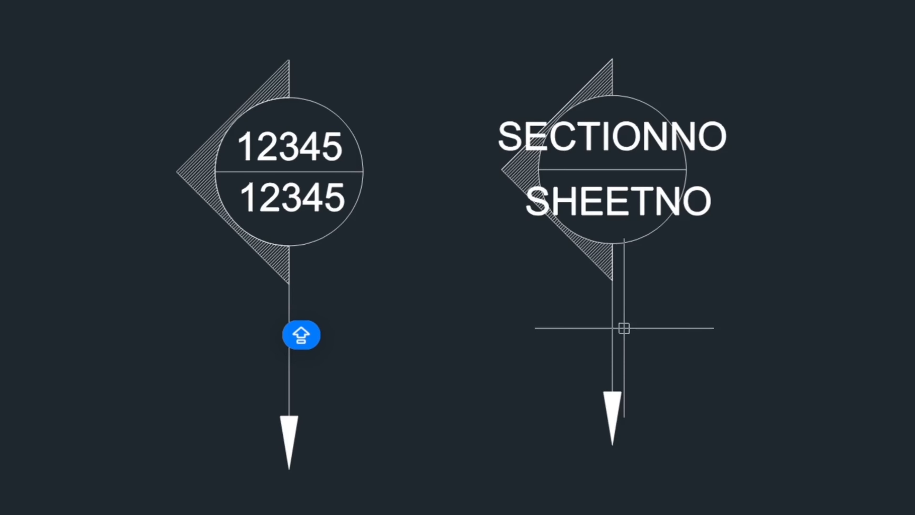
Step: Copy the new symbol's vertical tail line straight down to form the end marker's vertical line
scroll(650, 286, down, 2)
middle_drag(650, 287, 615, 207)
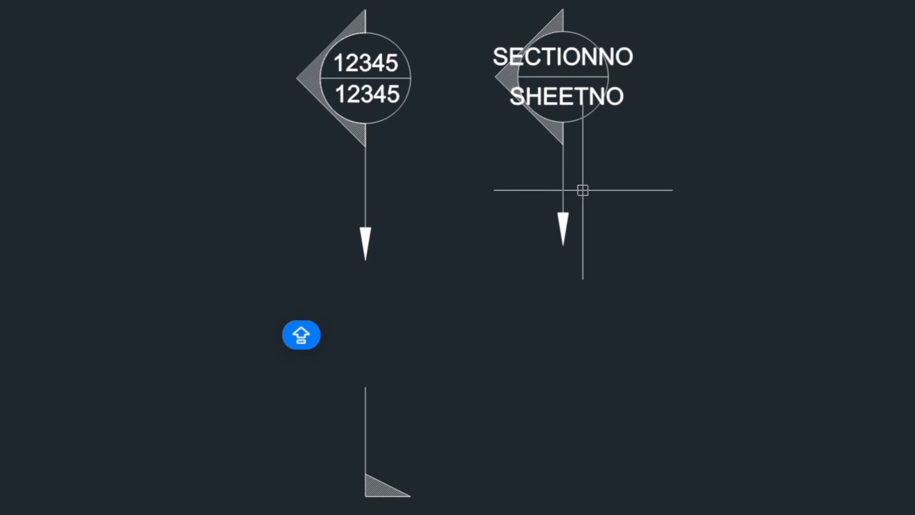
text(co)
click(561, 159)
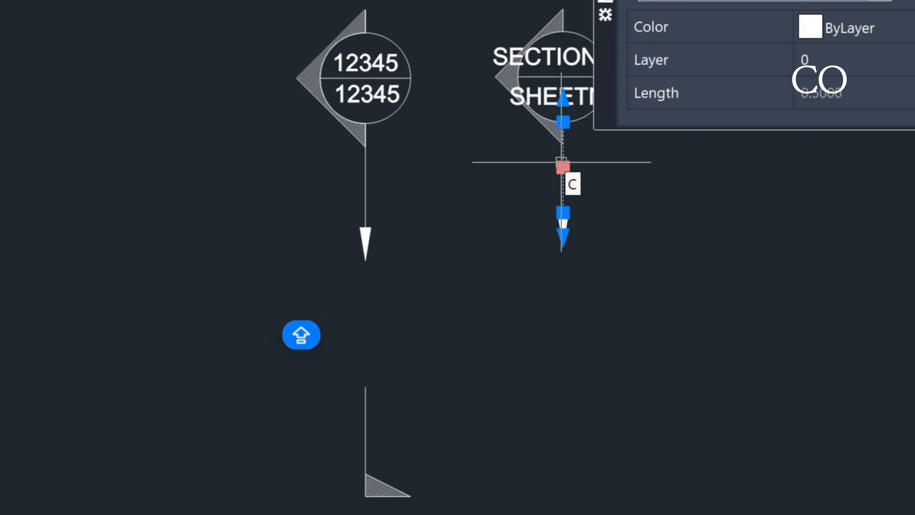
key(Return)
click(620, 172)
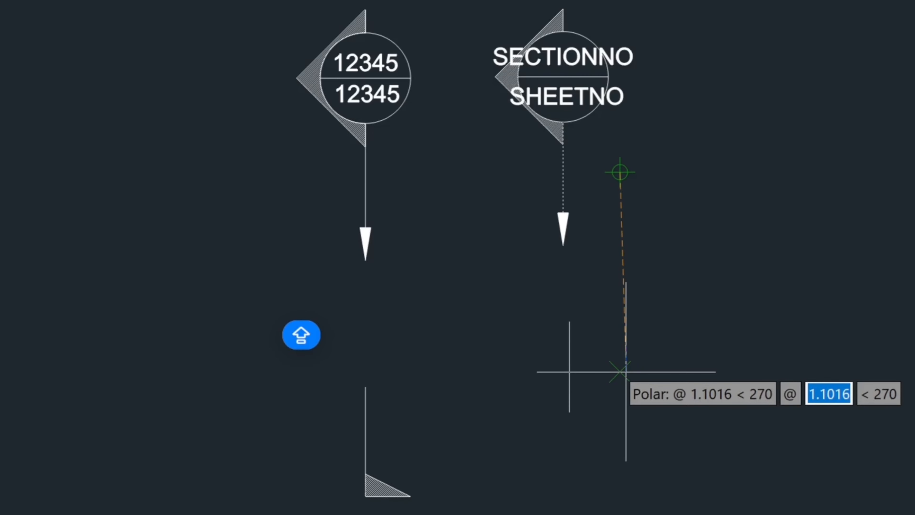
key(F8)
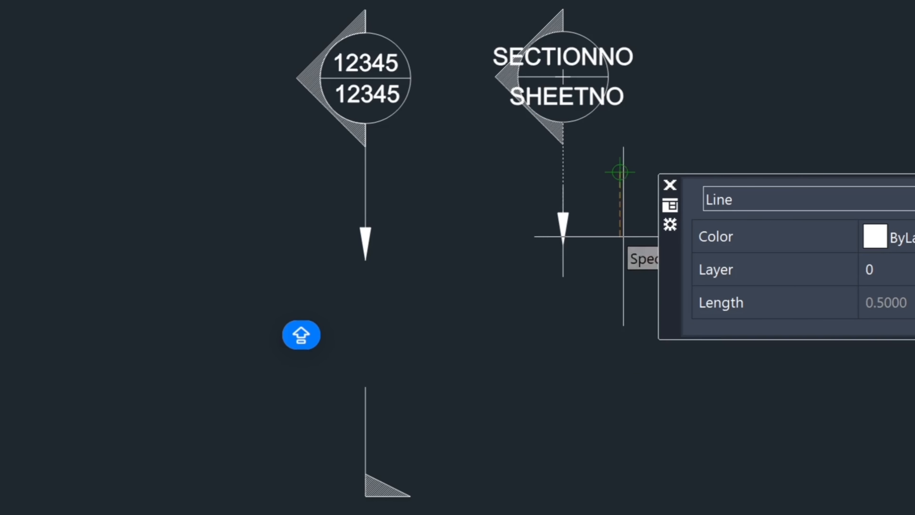
click(622, 384)
key(Escape)
Step: Draw lines from the copied line's lower end: 0.25 horizontally to the right, 1/8 up, and perpendicular back to the vertical line
text(L)
key(Return)
text(L)
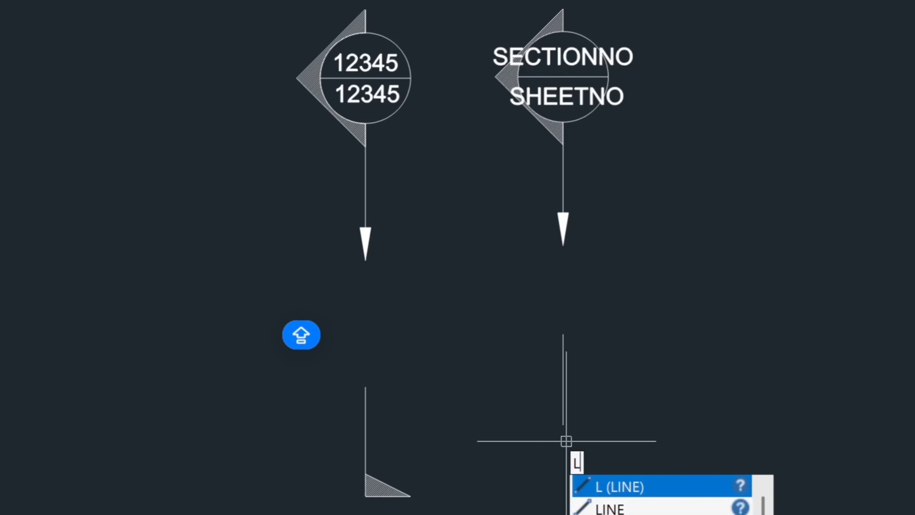
key(Return)
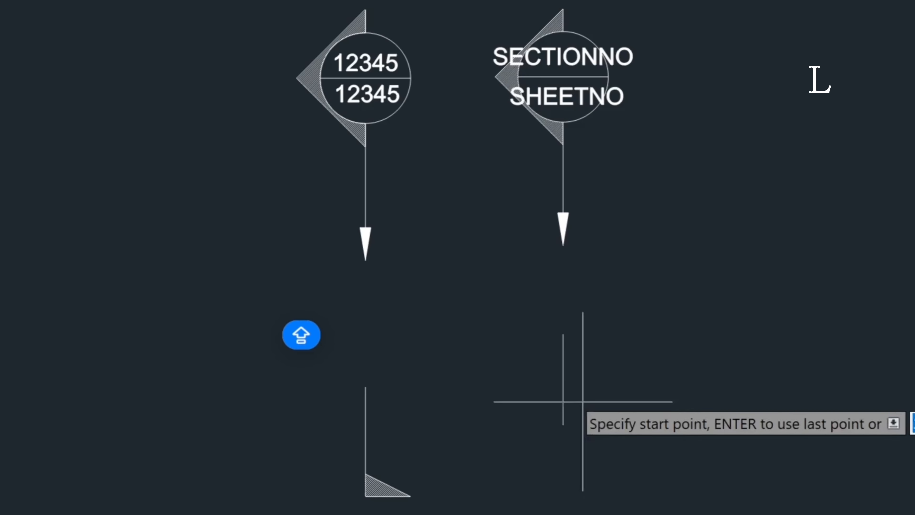
click(564, 425)
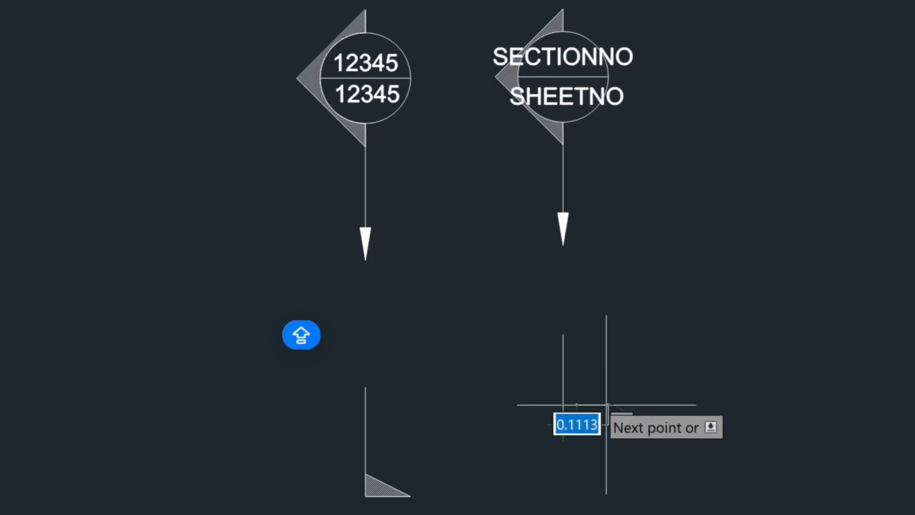
text(/)
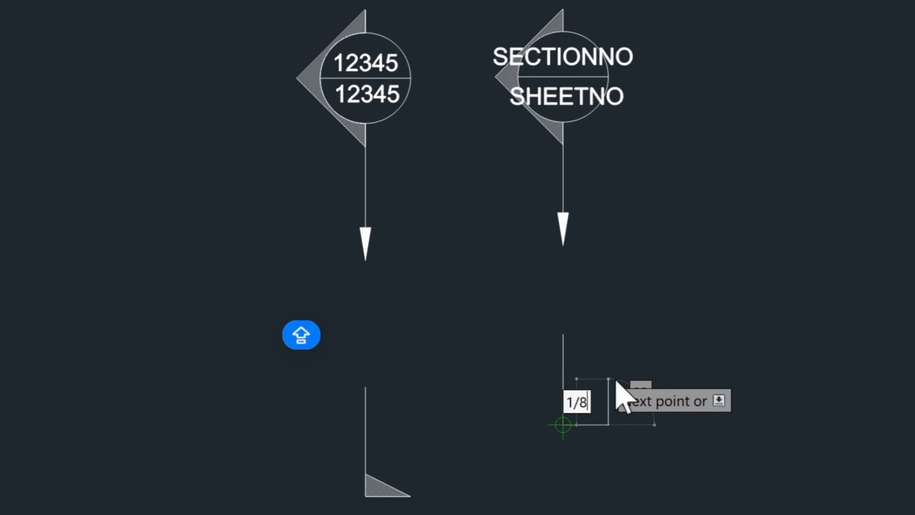
text(8)
key(Return)
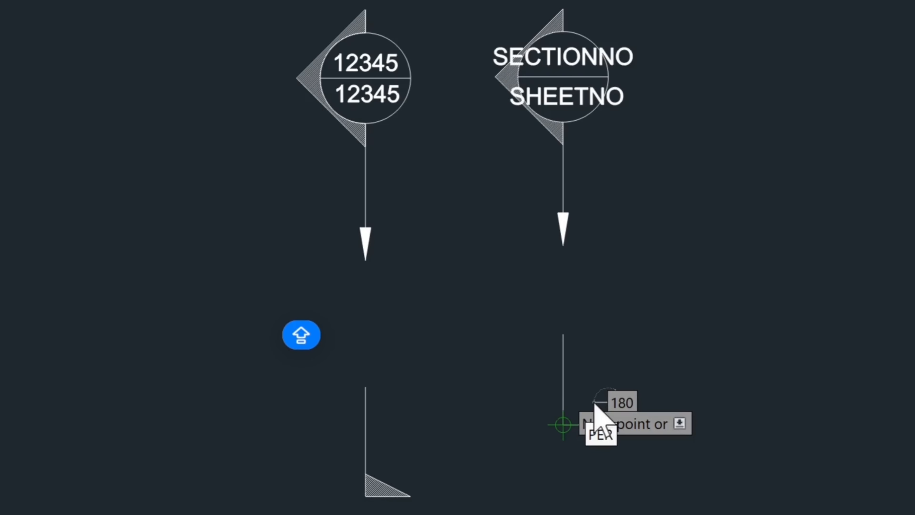
key(Return)
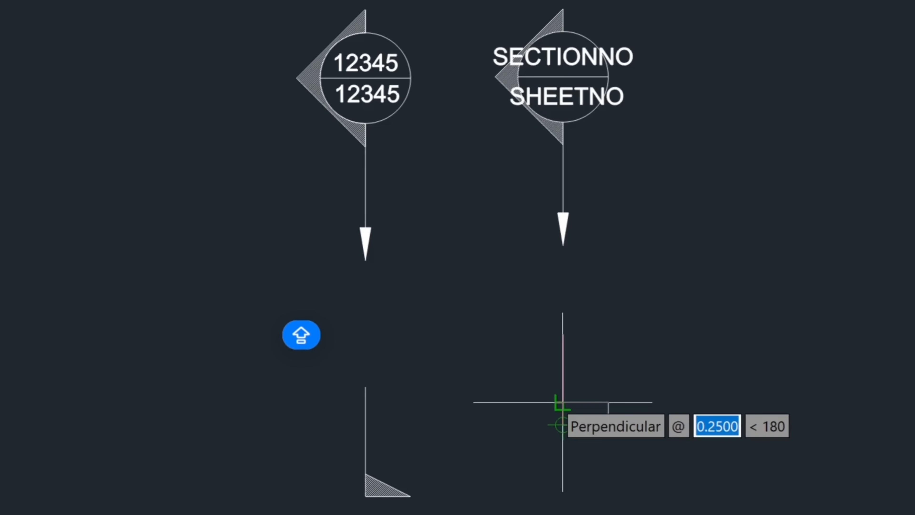
click(563, 403)
key(Escape)
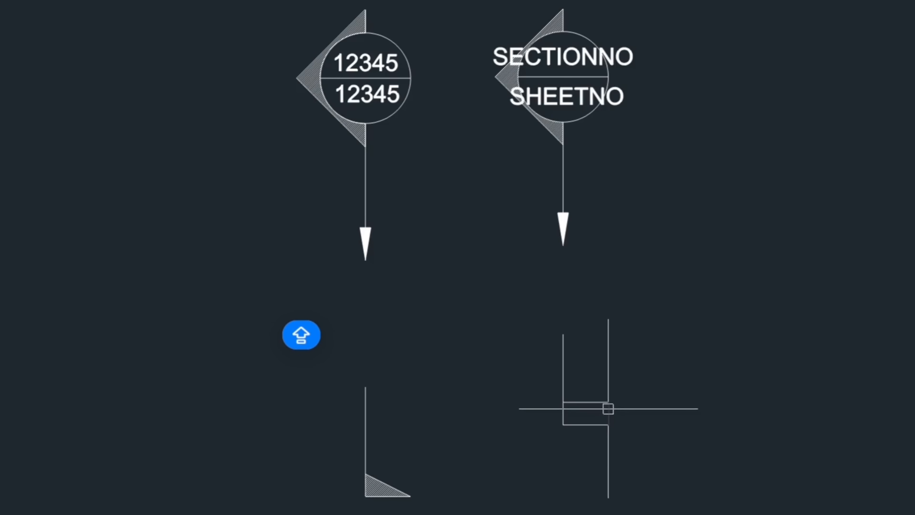
Step: Draw a diagonal line across the small rectangle between its upper-left and lower-right corners
key(Return)
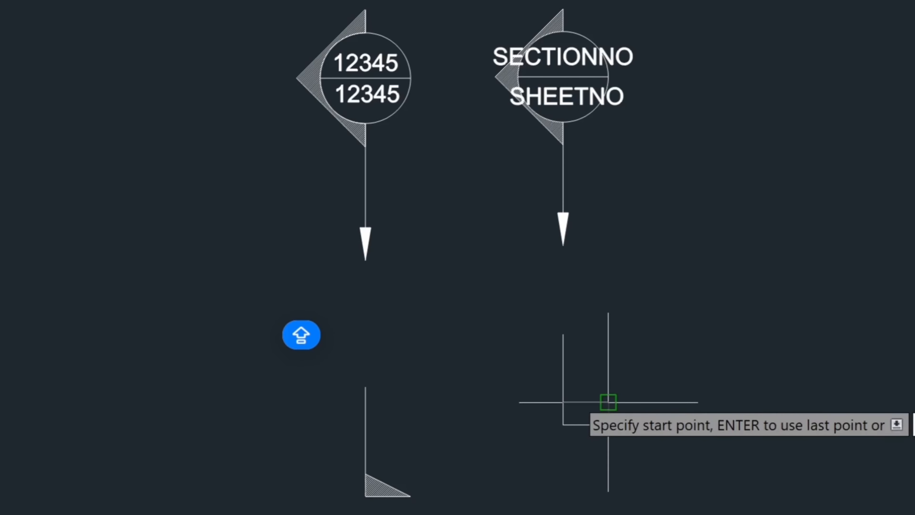
click(608, 402)
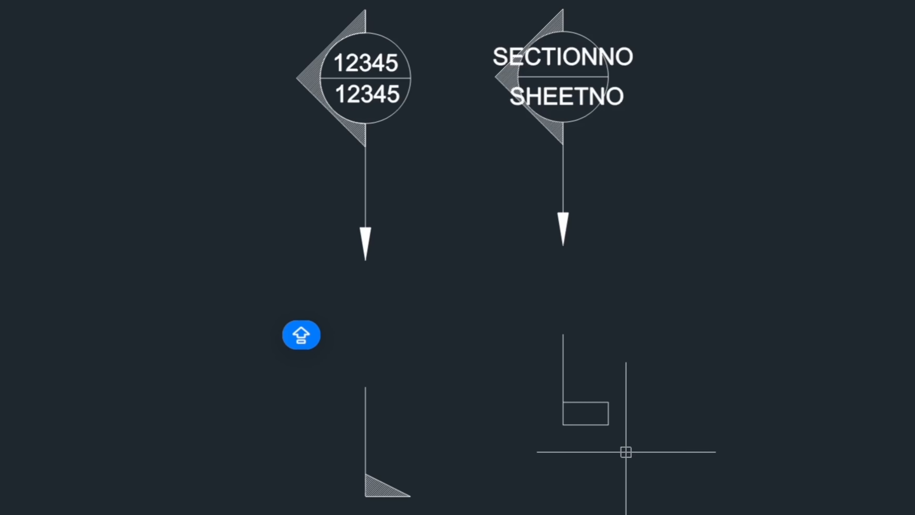
key(Return)
click(608, 425)
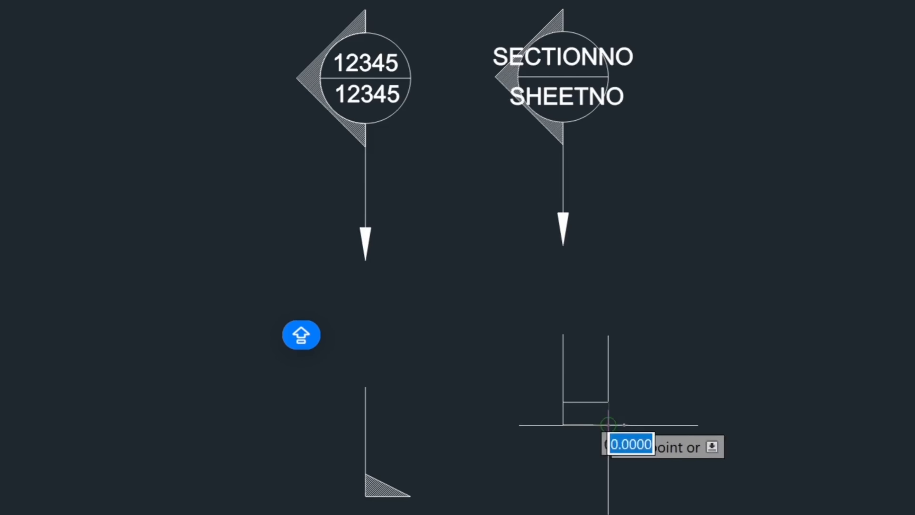
click(623, 415)
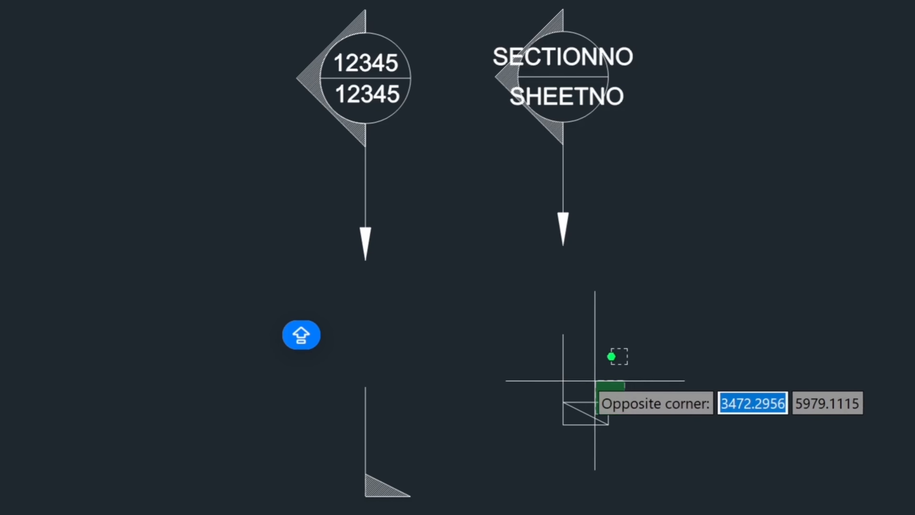
click(595, 381)
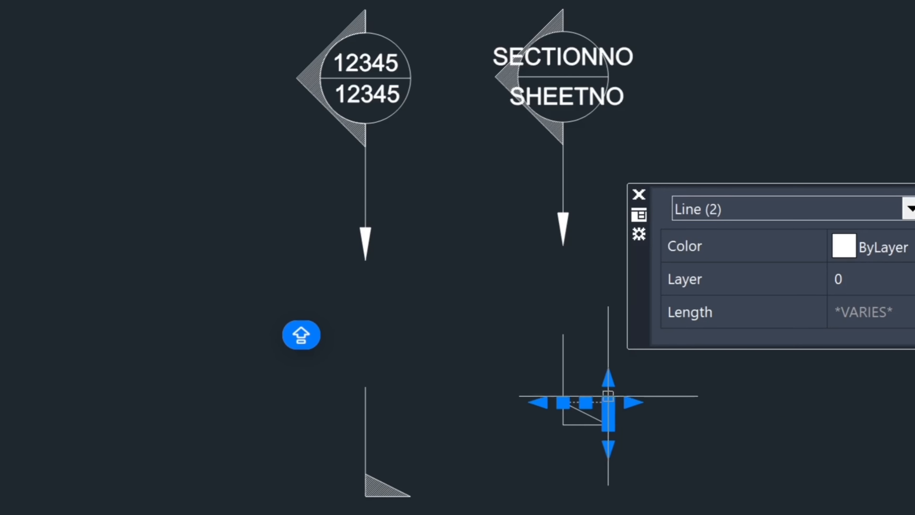
key(Escape)
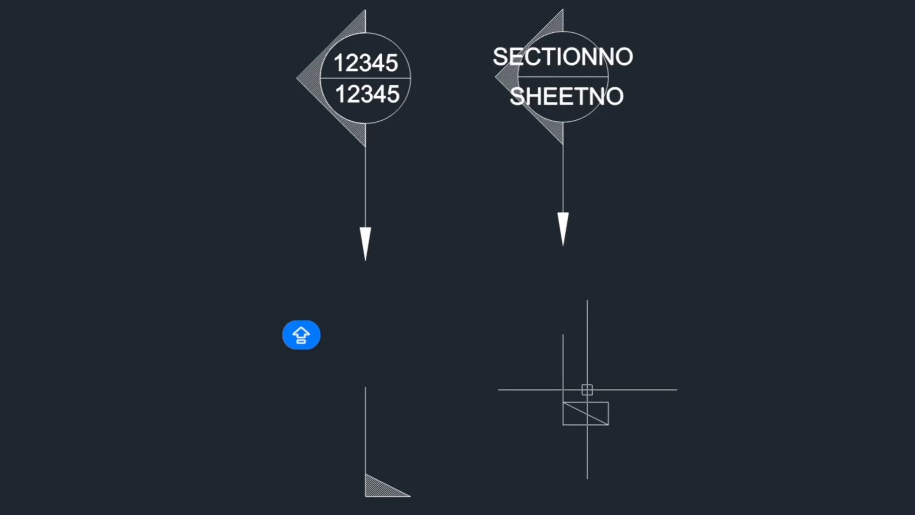
click(588, 390)
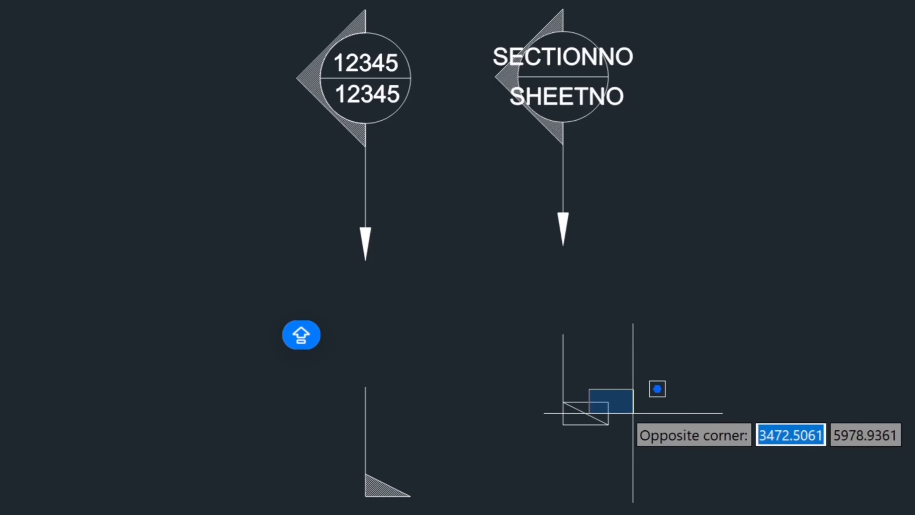
click(633, 413)
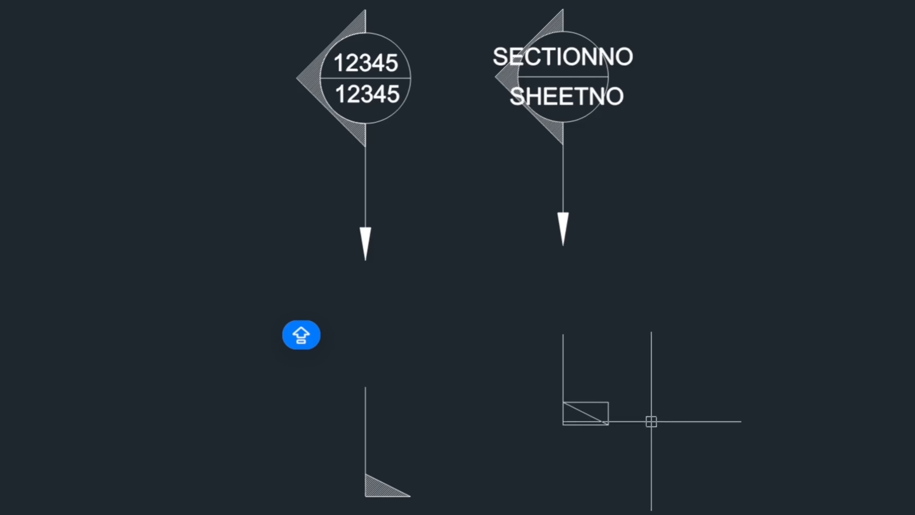
Step: Erase the small rectangle's upper and right-hand lines, leaving a triangle at the foot of the end marker
click(623, 409)
click(596, 385)
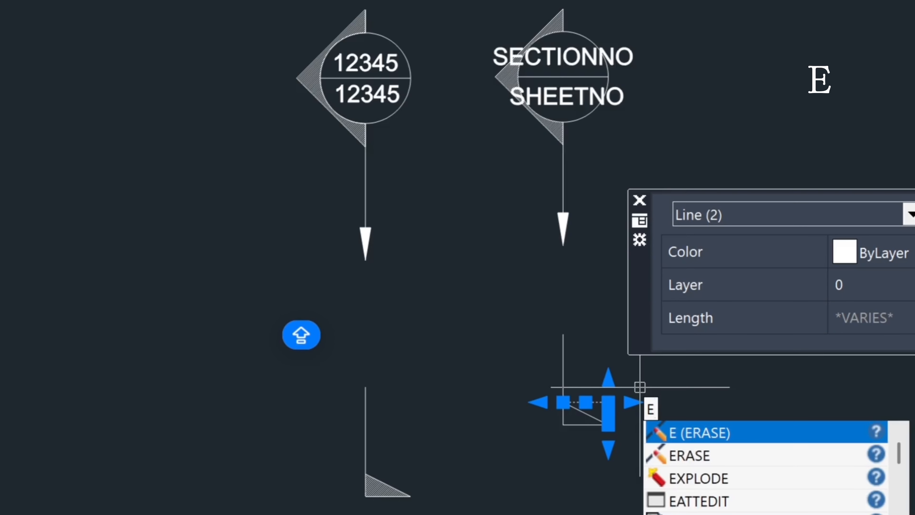
key(Return)
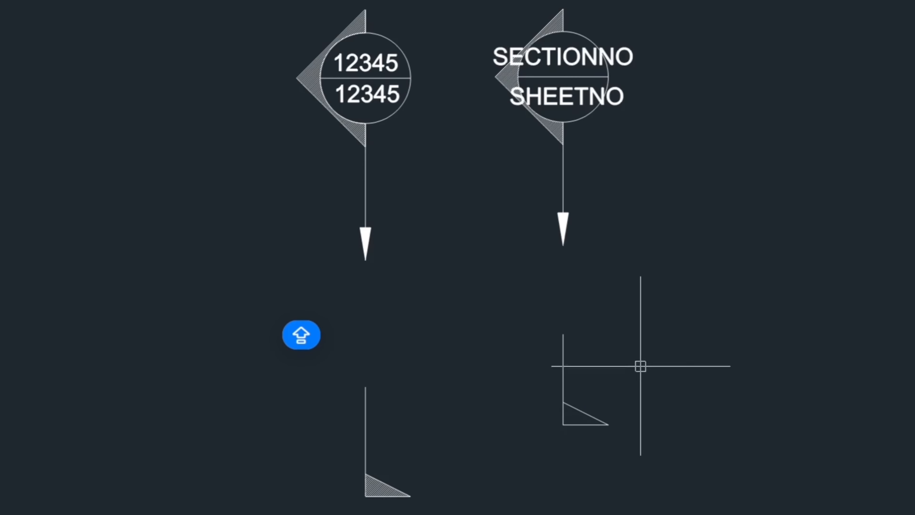
Step: Select the ANSI31 hatch in the new symbol's pointer and start a matching hatch with ADDSELECTED for the end marker's triangle
mouse_move(603, 212)
middle_down()
mouse_move(558, 130)
mouse_move(547, 157)
mouse_move(533, 149)
middle_up()
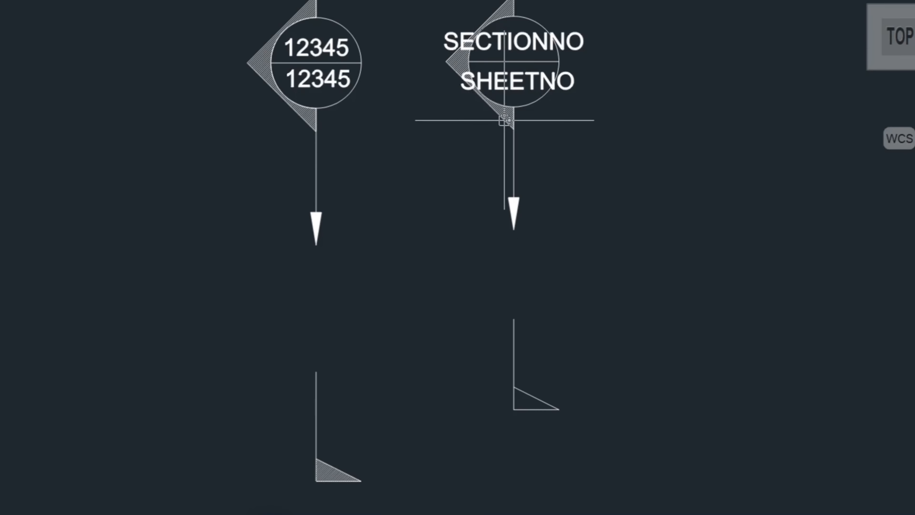
click(515, 206)
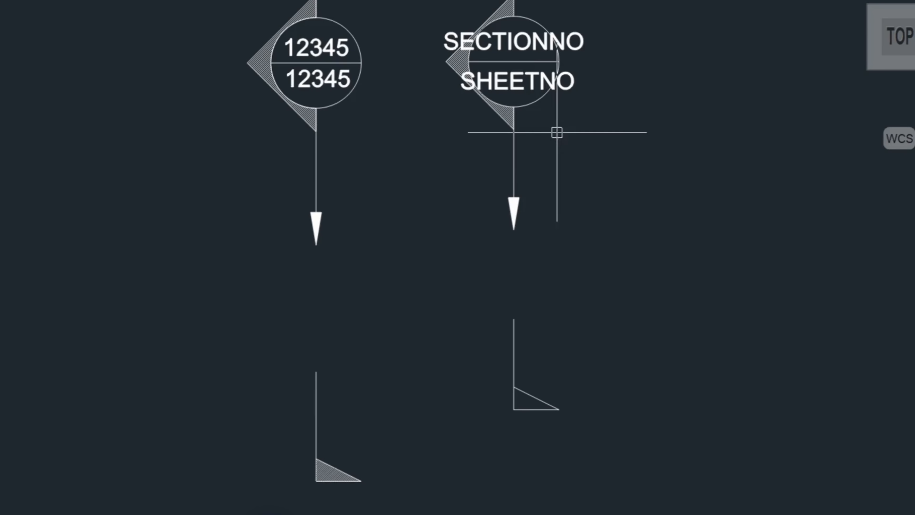
click(505, 118)
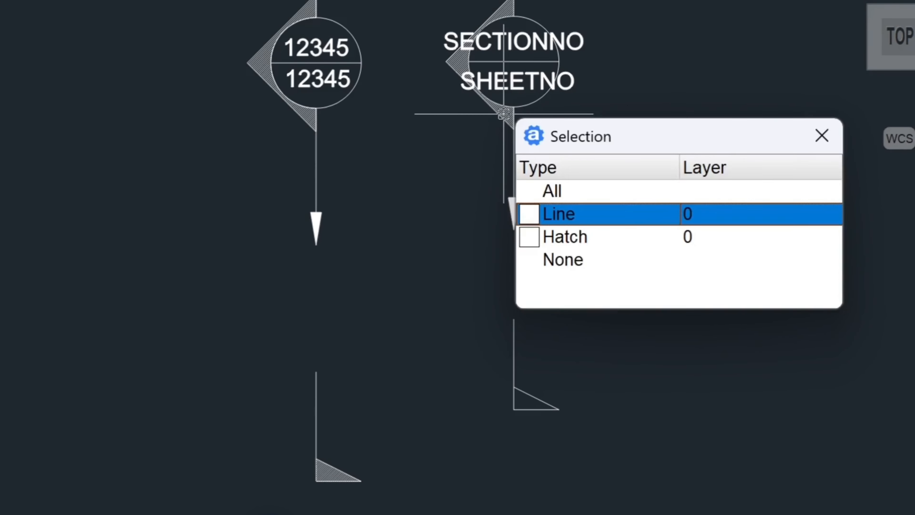
click(544, 191)
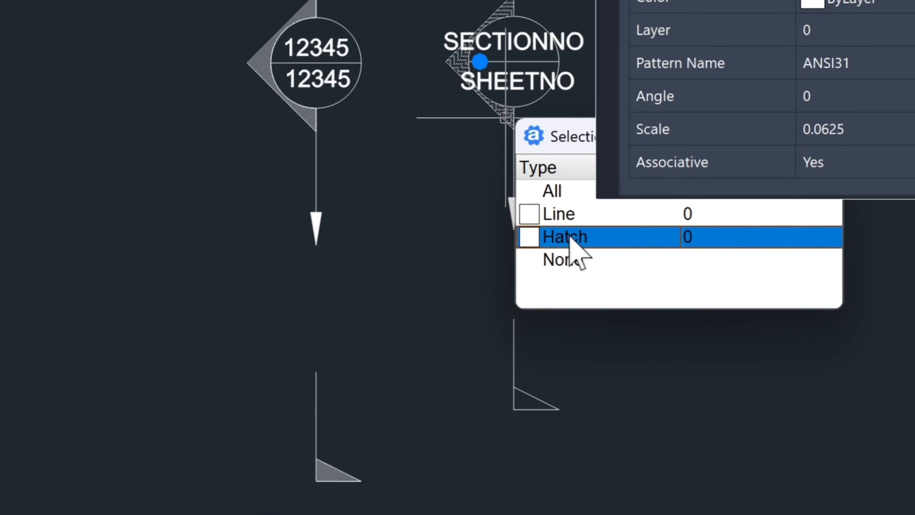
click(571, 238)
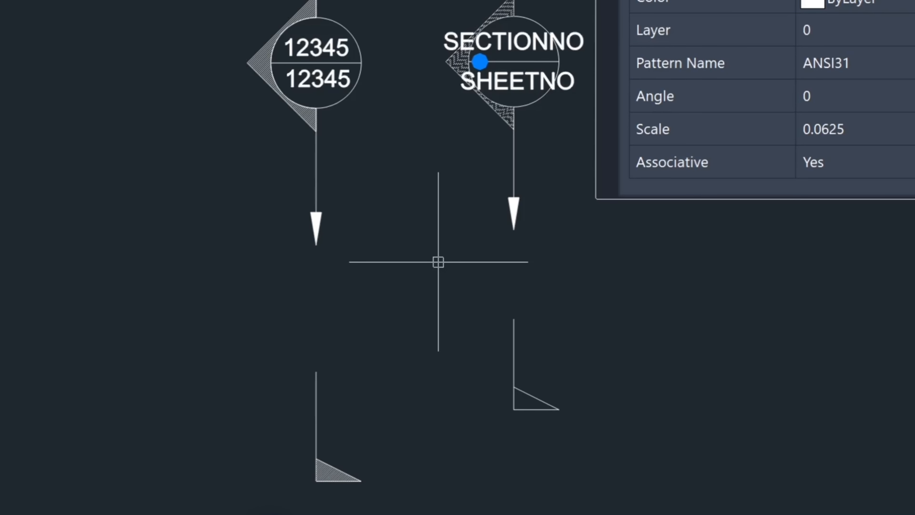
text(ADD)
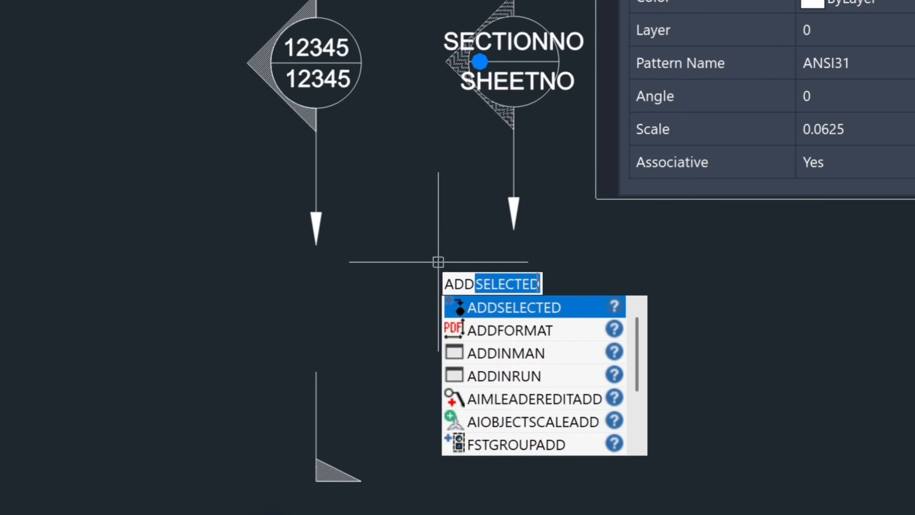
key(Return)
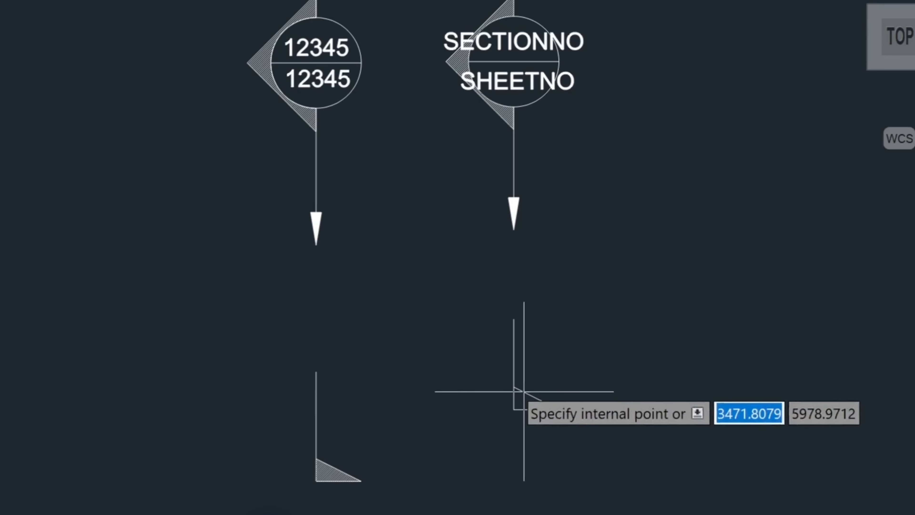